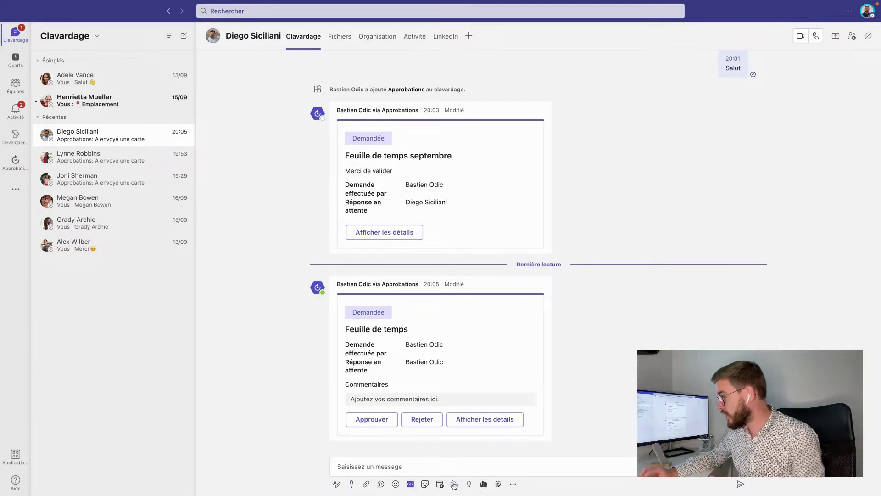
Find the Approbations app for the current chat and start creating an approval with it.
{"action": "left_click", "coordinate": [512, 485]}
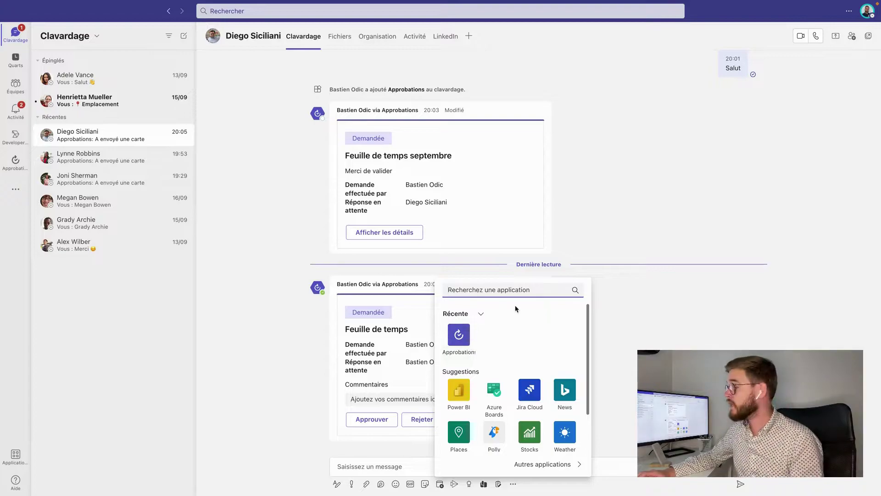
{"action": "type", "text": "approbat"}
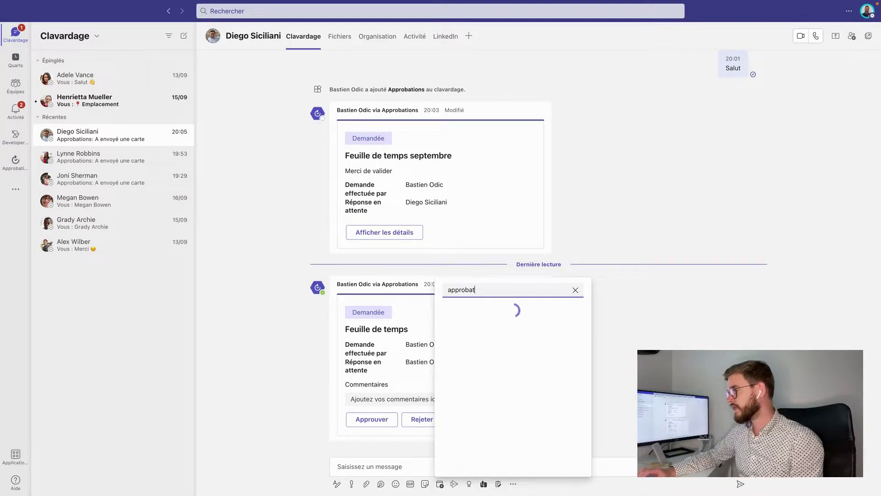
{"action": "type", "text": "ion"}
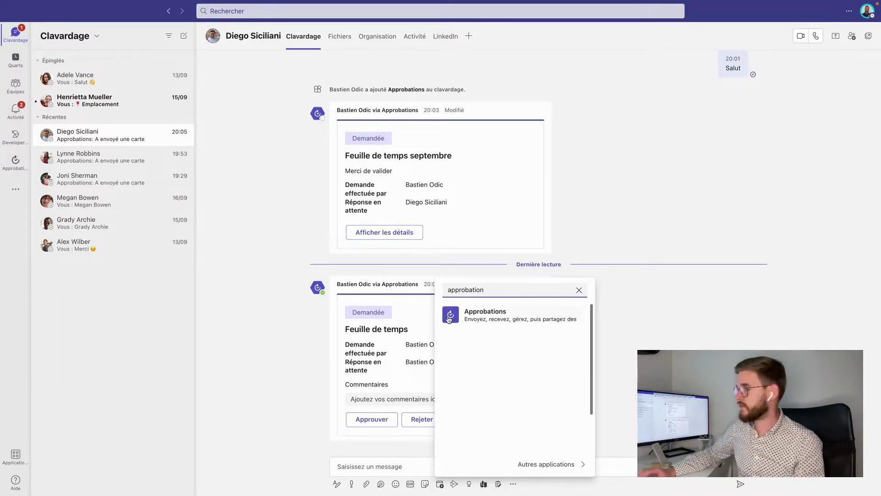
{"action": "left_click", "coordinate": [484, 319]}
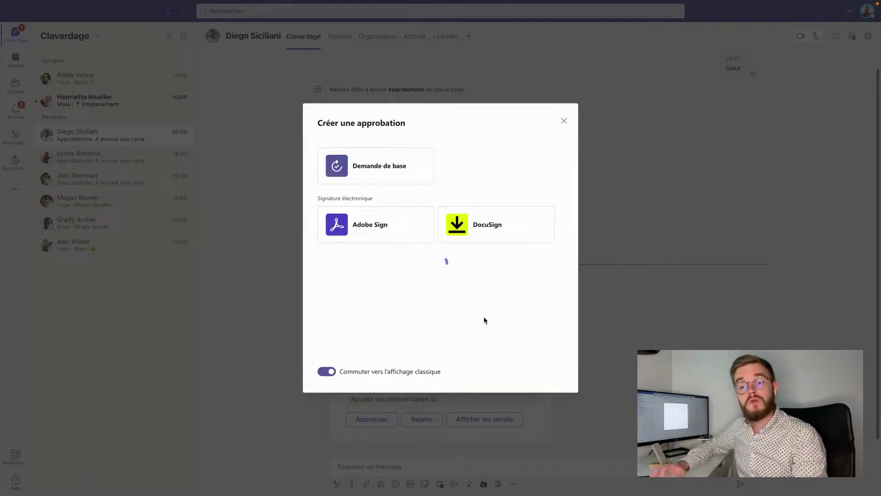
Switch the approval creation form to the classic view and back to the new view.
{"action": "left_click", "coordinate": [327, 371]}
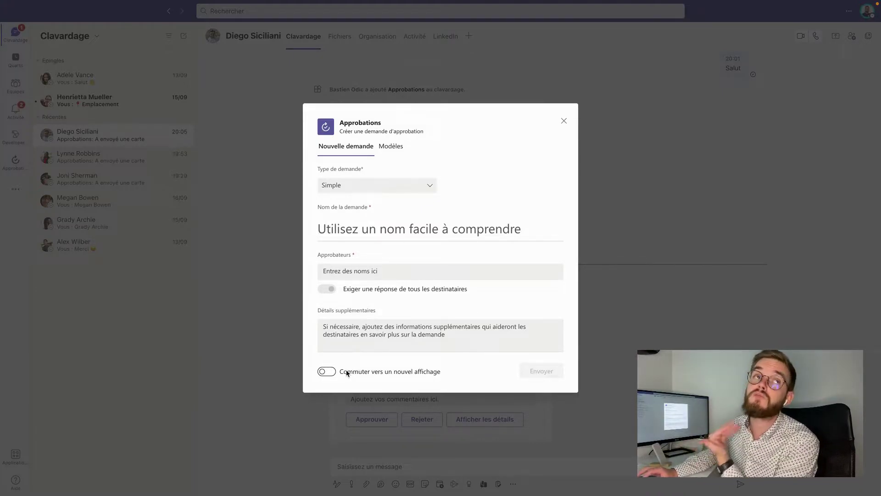
{"action": "left_click", "coordinate": [335, 373]}
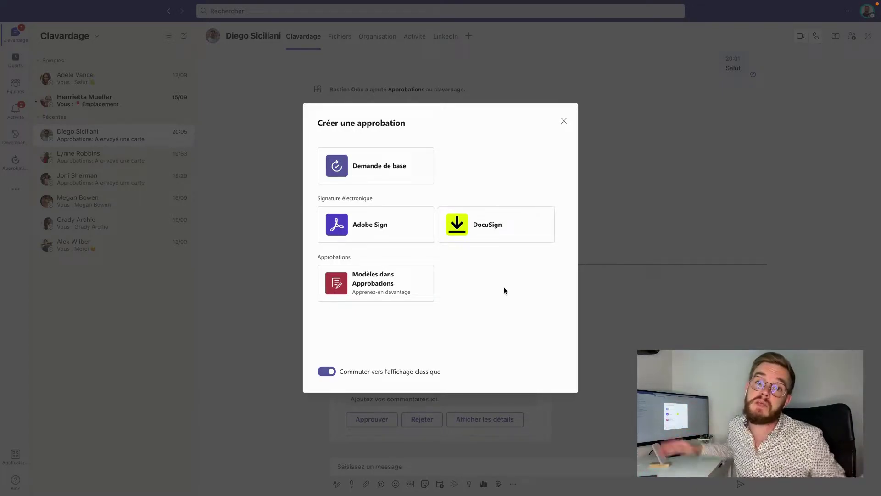
Start a basic request (Demande de base) and name it "Feuille de temps Octobre".
{"action": "left_click", "coordinate": [373, 171]}
{"action": "left_click", "coordinate": [387, 172]}
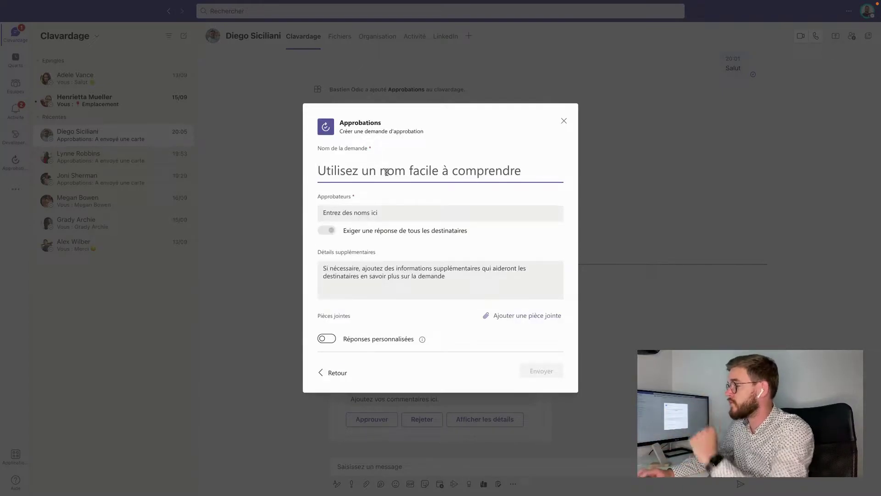
{"action": "type", "text": "Feuille de te"}
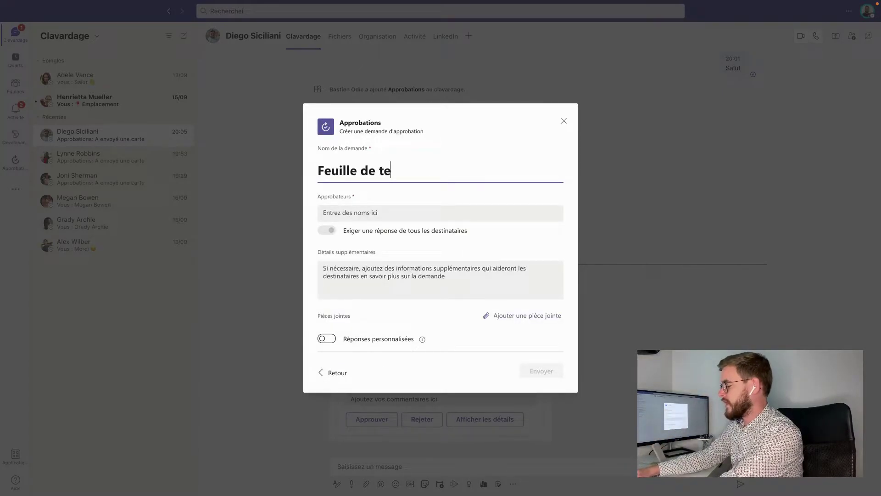
{"action": "type", "text": "mps Oct"}
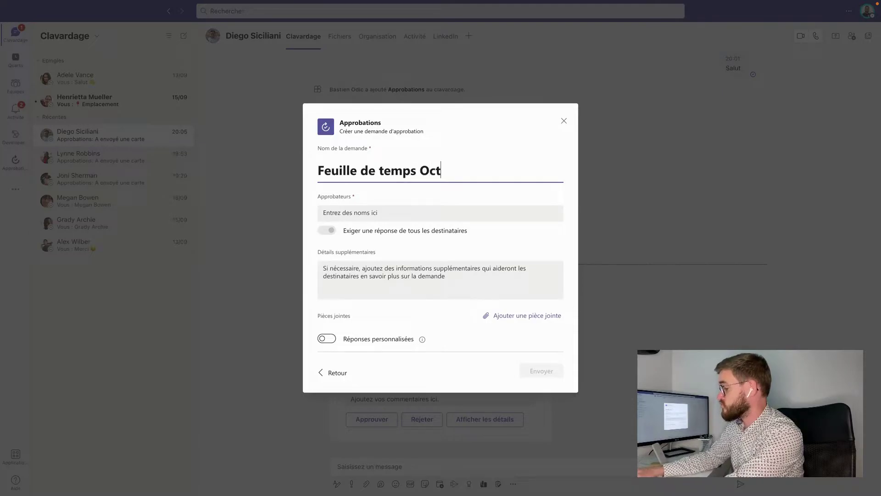
{"action": "type", "text": "obere"}
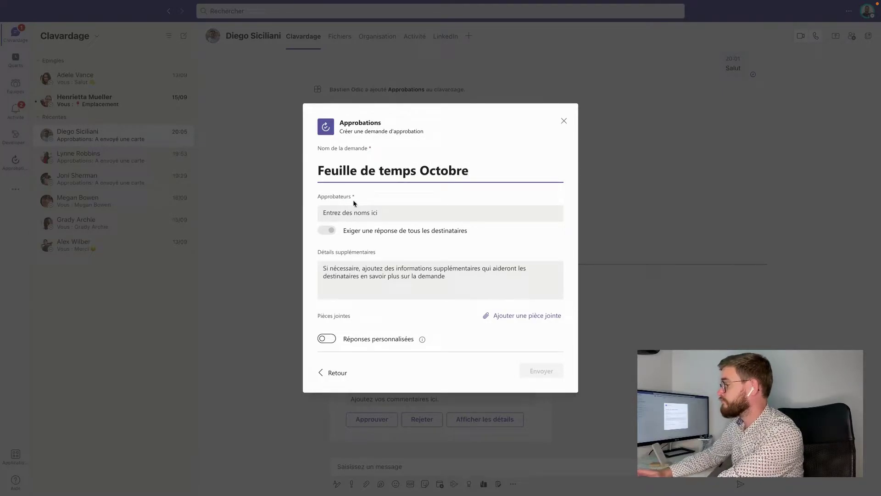
Assign the current chat contact as approver and enter "Temps Octobre merci" as the additional details.
{"action": "left_click", "coordinate": [362, 210]}
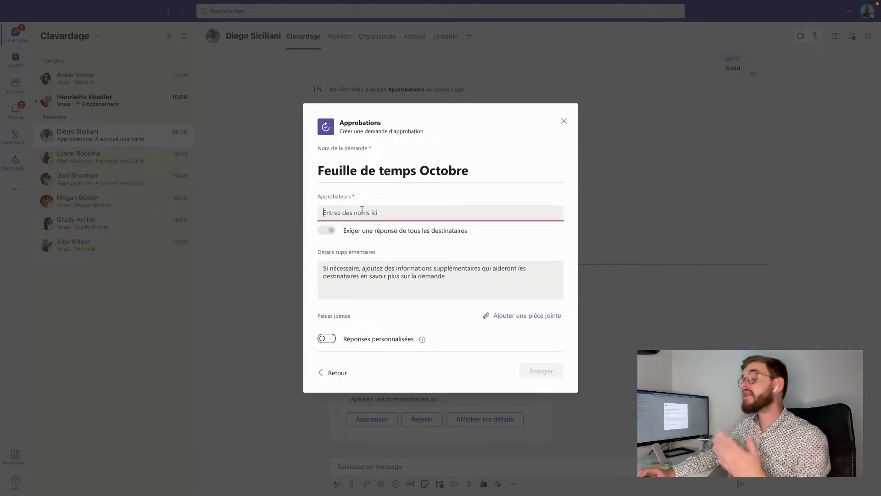
{"action": "type", "text": "Diego Siciliani"}
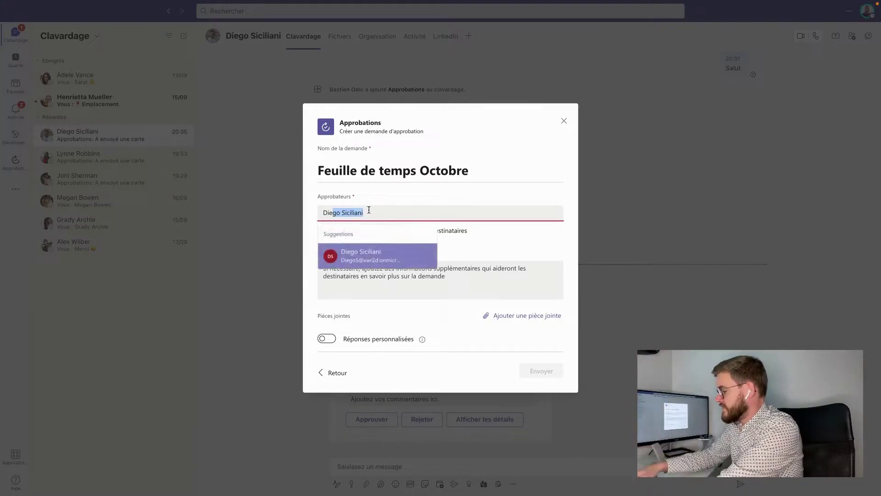
{"action": "left_click", "coordinate": [366, 252]}
{"action": "left_click", "coordinate": [374, 289]}
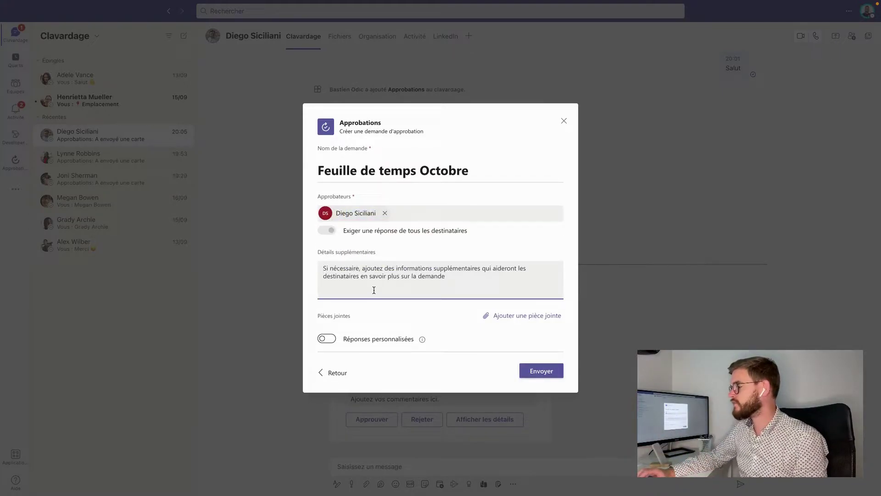
{"action": "type", "text": "Temps"}
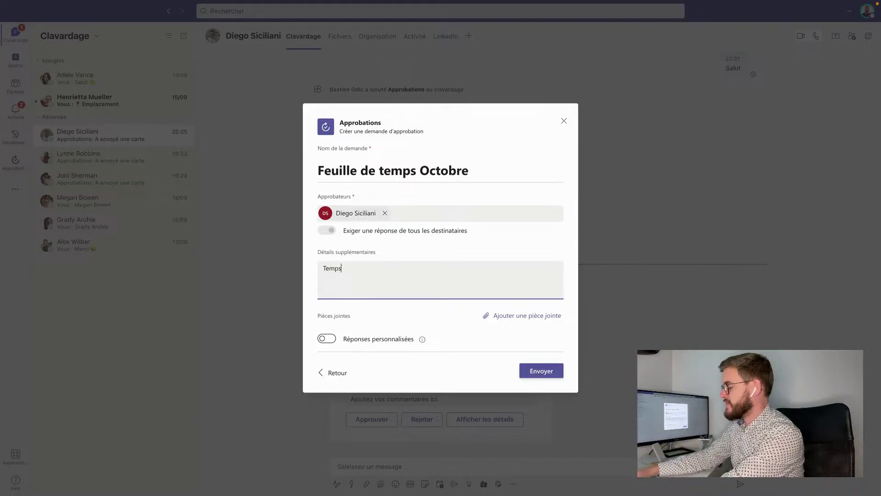
{"action": "type", "text": " Octobr"}
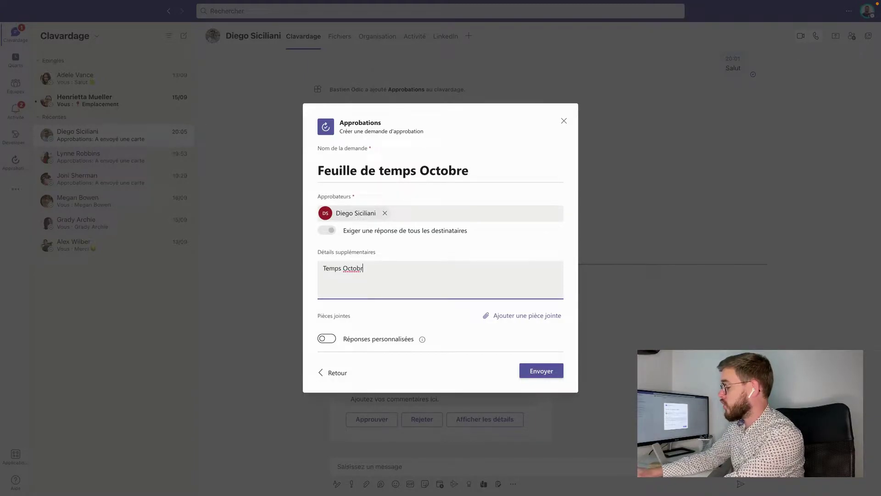
{"action": "type", "text": "e merci"}
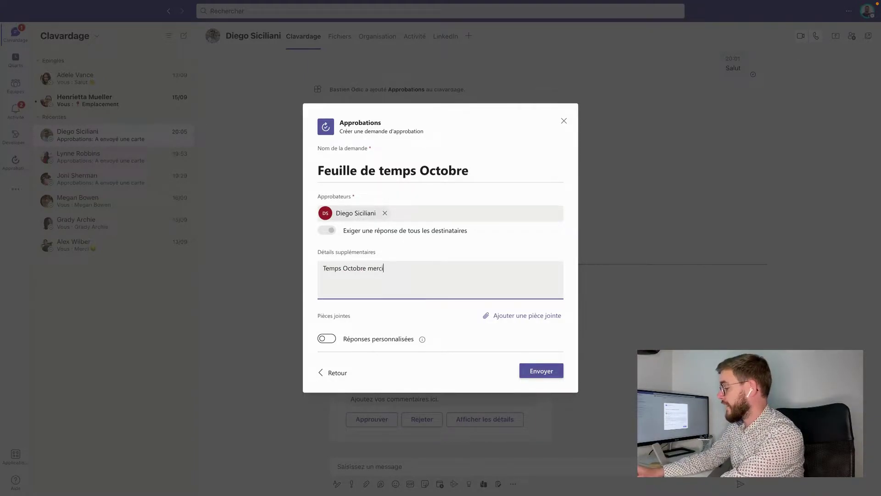
Look over the attachment sources, and turn custom responses on and off again to see their fields.
{"action": "left_click", "coordinate": [527, 317]}
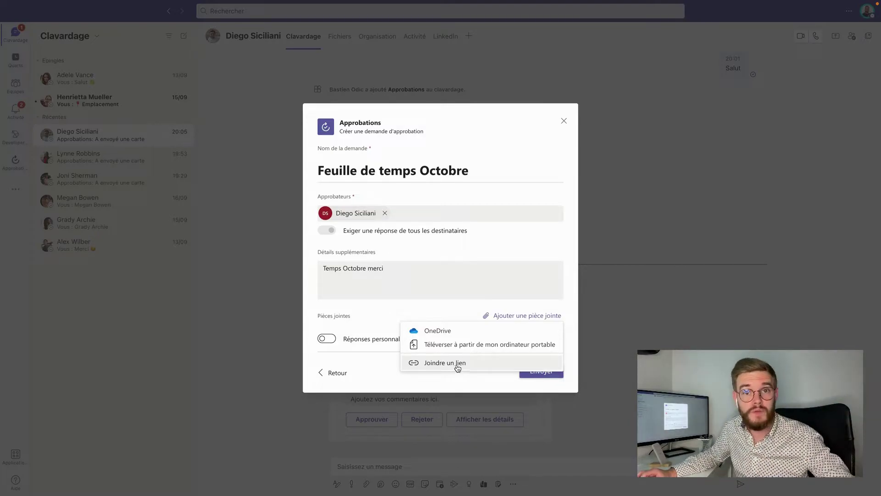
{"action": "left_click", "coordinate": [425, 314]}
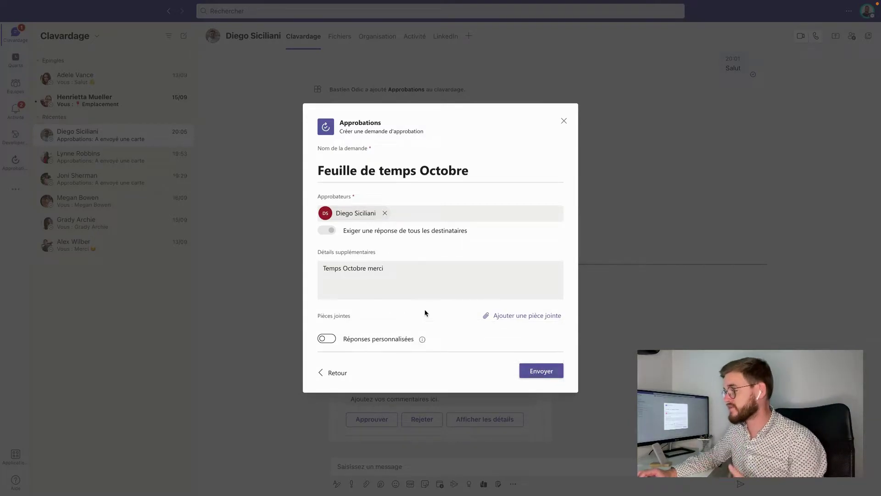
{"action": "scroll", "coordinate": [425, 313], "scroll_direction": "down", "scroll_amount": 2}
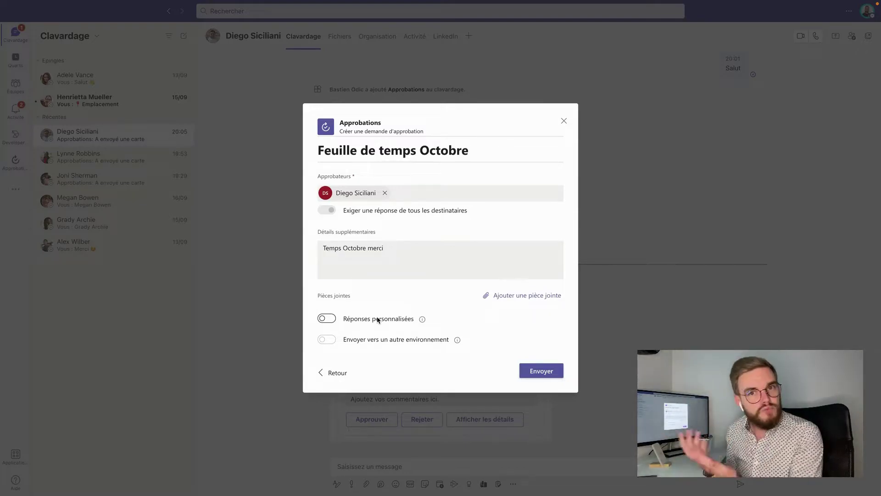
{"action": "left_click", "coordinate": [327, 318]}
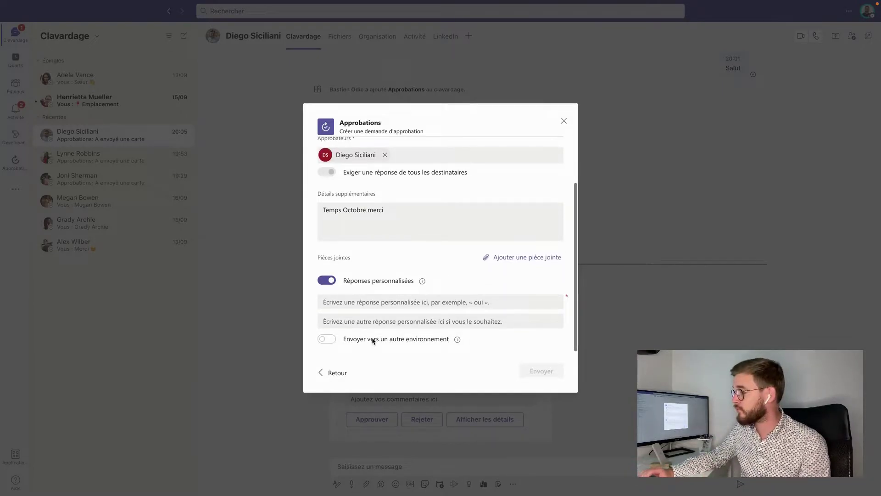
{"action": "left_click", "coordinate": [328, 284]}
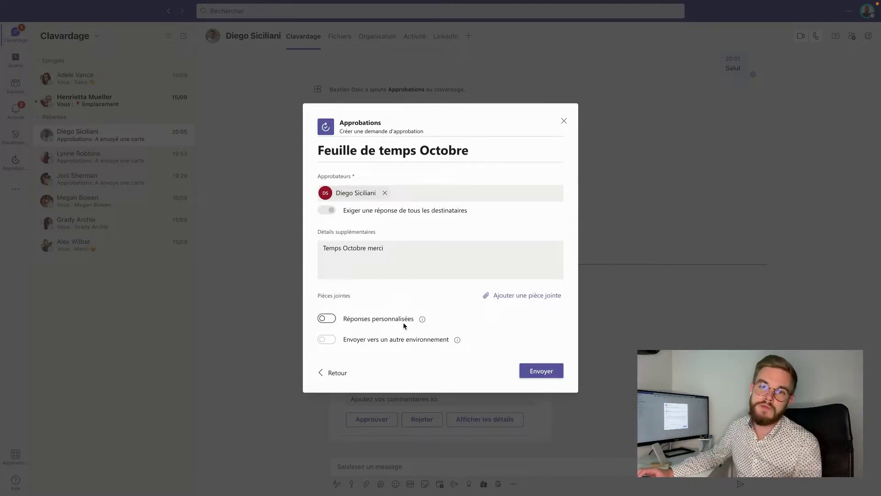
Send the "Feuille de temps Octobre" approval request.
{"action": "left_click", "coordinate": [556, 370]}
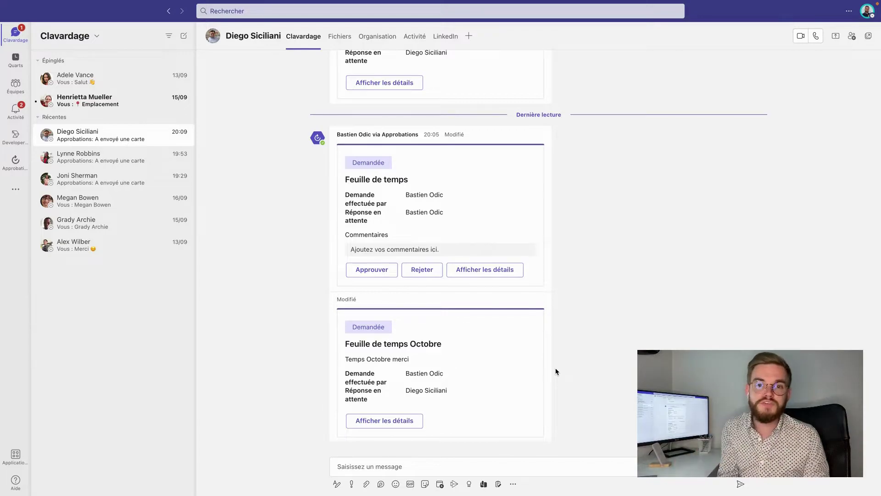
Approve the pending "Feuille de temps" request in the chat without adding a comment.
{"action": "mouse_move", "coordinate": [439, 130]}
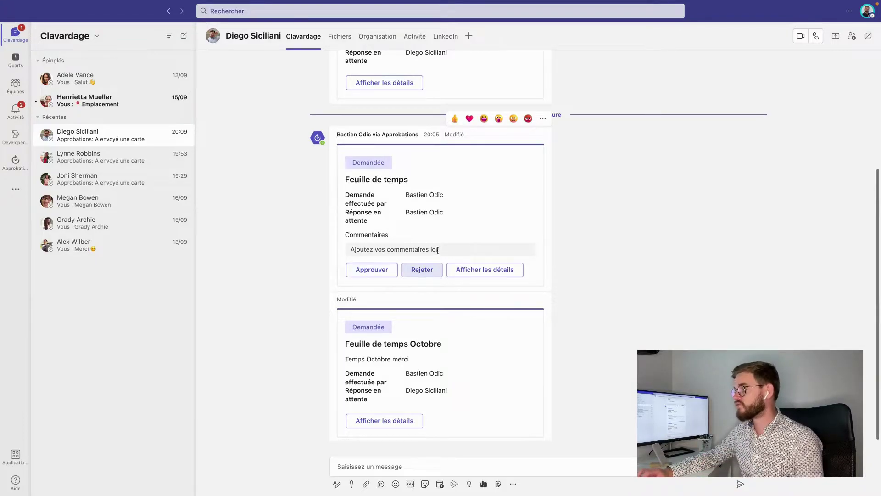
{"action": "left_click", "coordinate": [416, 251]}
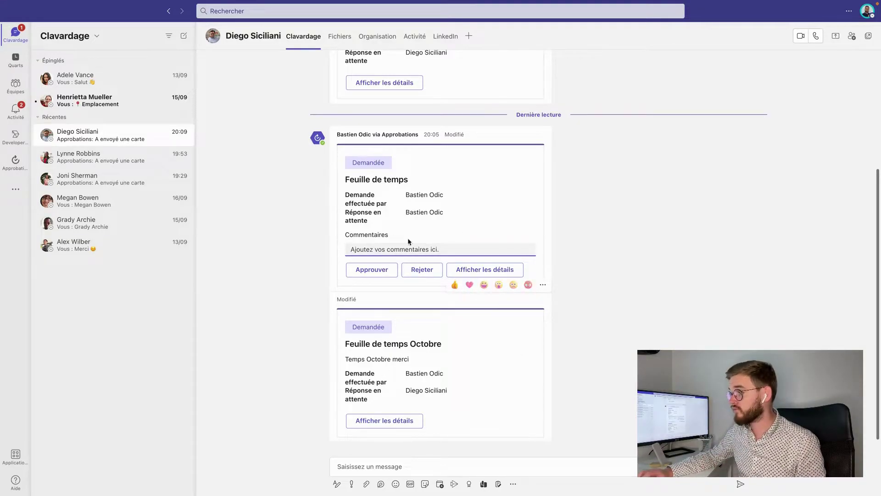
{"action": "left_click", "coordinate": [373, 270]}
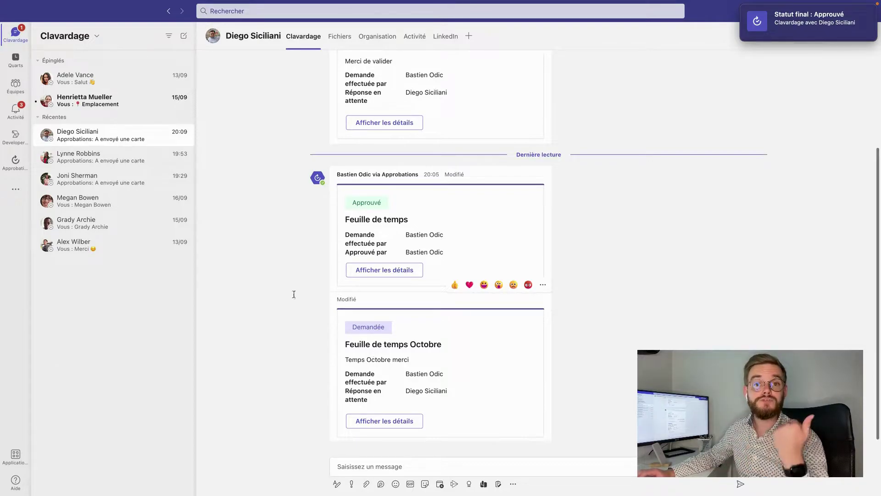
Check which approval types and templates are offered in the Général channel of Mark 8 Project Team, and close the approval dialog.
{"action": "left_click", "coordinate": [16, 85]}
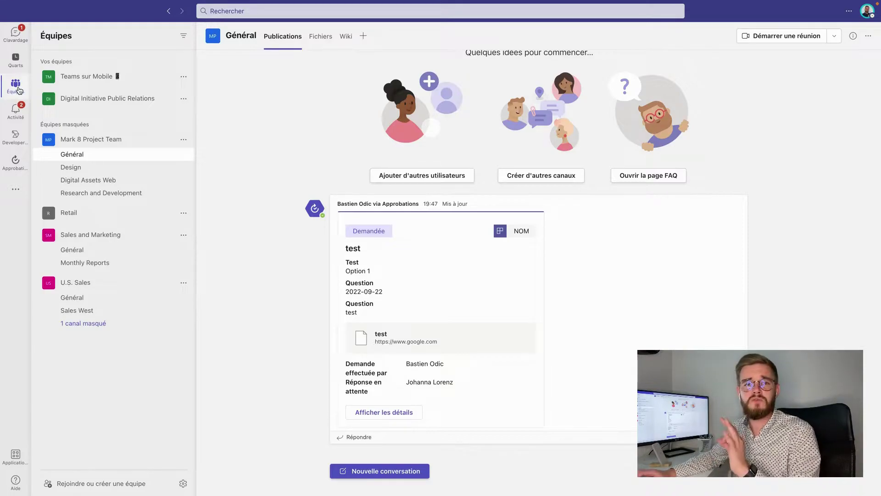
{"action": "left_click", "coordinate": [368, 470]}
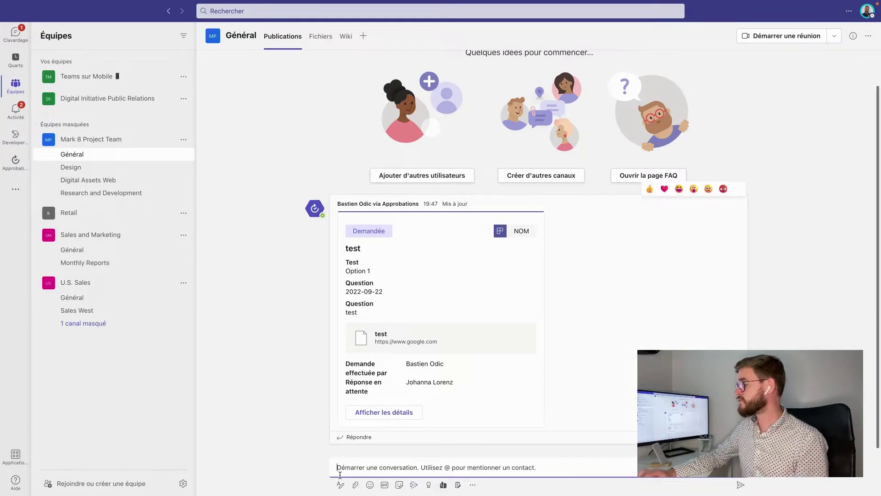
{"action": "left_click", "coordinate": [474, 486]}
{"action": "left_click", "coordinate": [415, 328]}
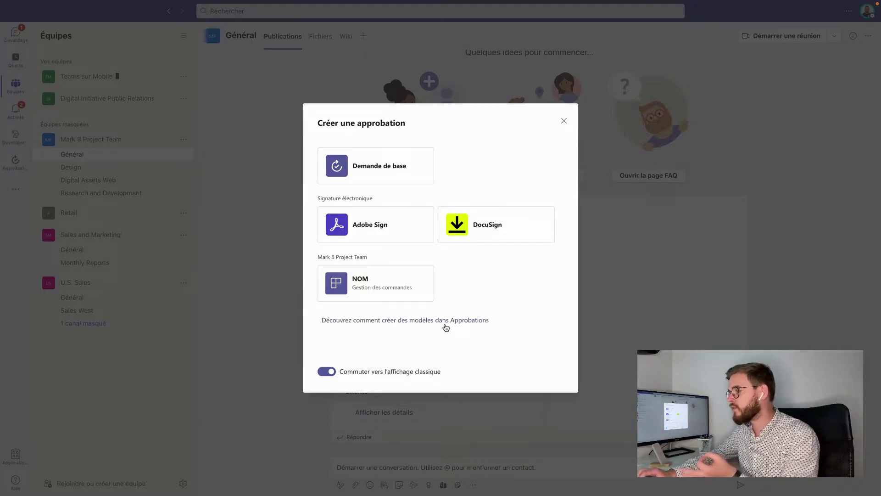
{"action": "left_click", "coordinate": [564, 121]}
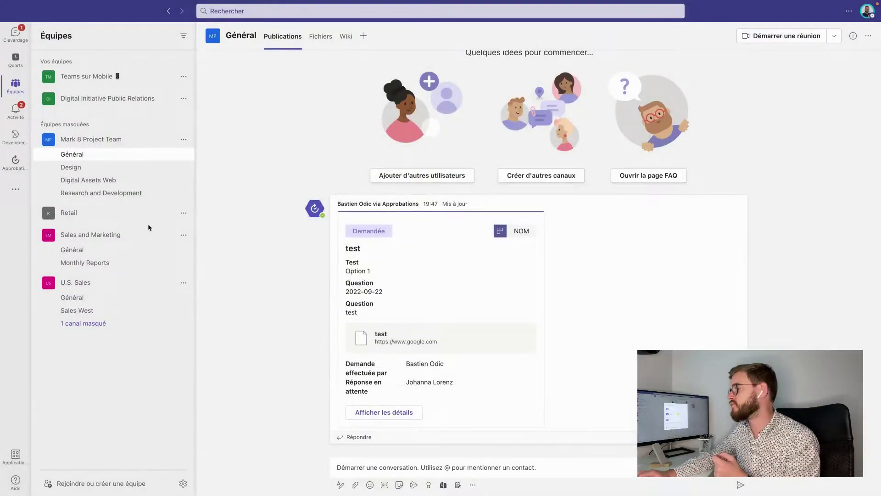
Start an approval in the Général channel of Sales and Marketing and go from it to template creation.
{"action": "left_click", "coordinate": [101, 255]}
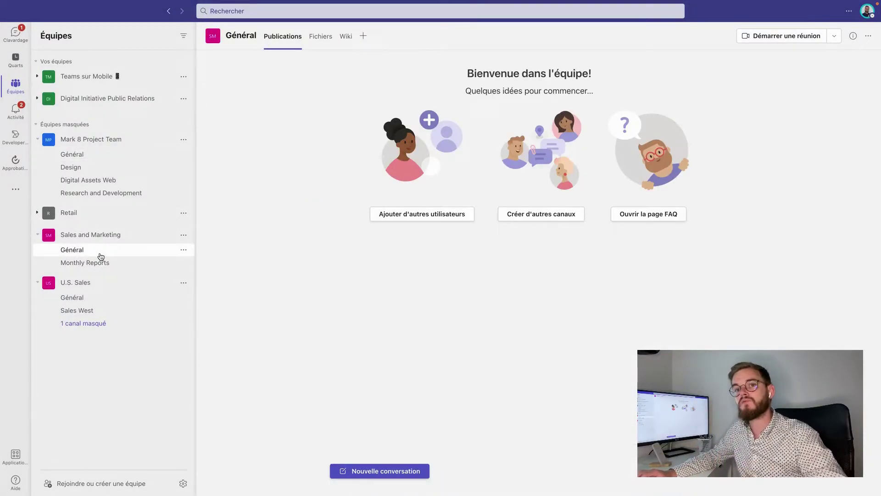
{"action": "left_click", "coordinate": [374, 473]}
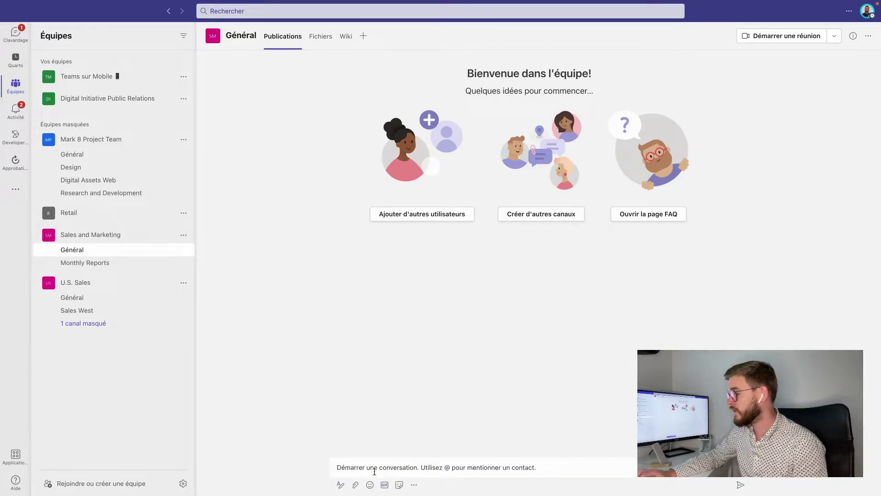
{"action": "left_click", "coordinate": [414, 486]}
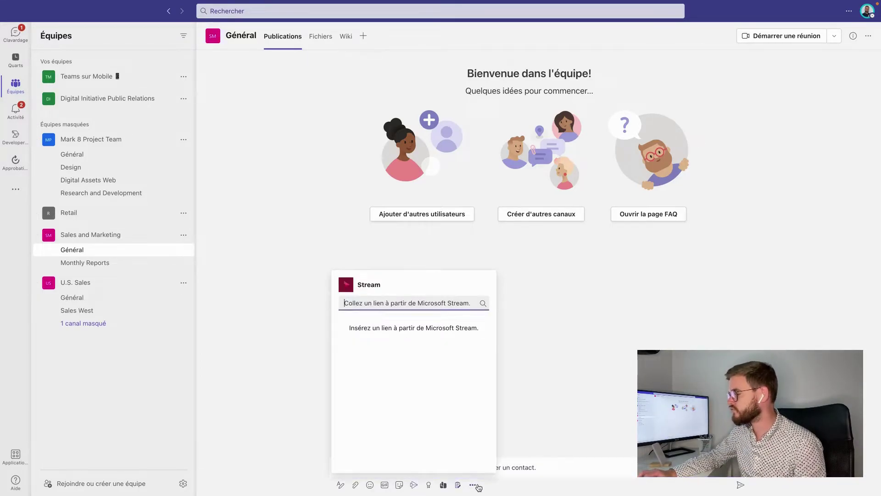
{"action": "left_click", "coordinate": [475, 486]}
{"action": "left_click", "coordinate": [413, 334]}
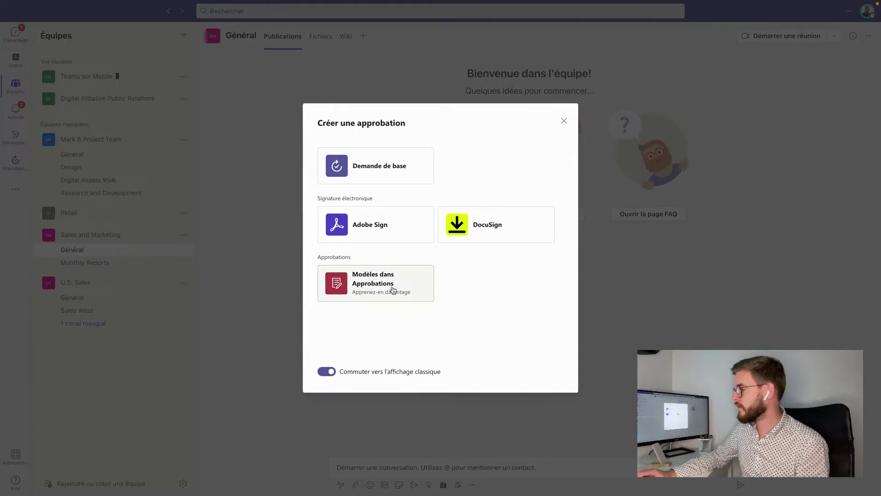
{"action": "left_click", "coordinate": [365, 293]}
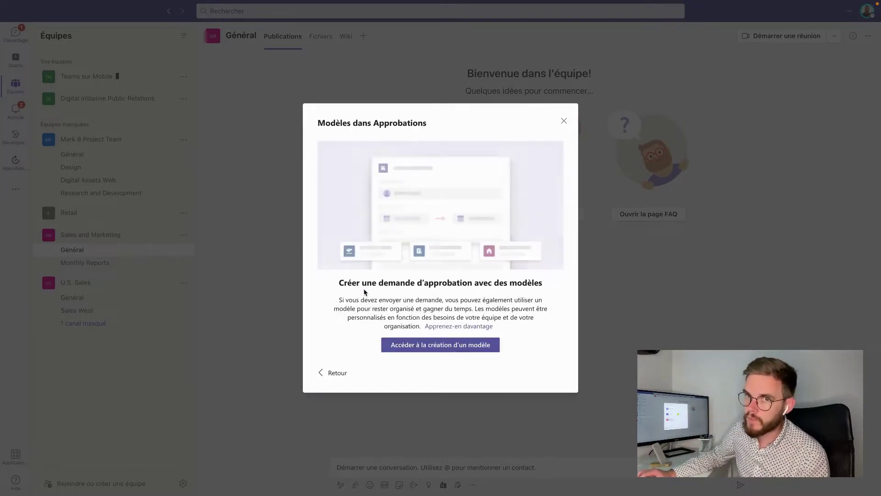
{"action": "left_click", "coordinate": [445, 344]}
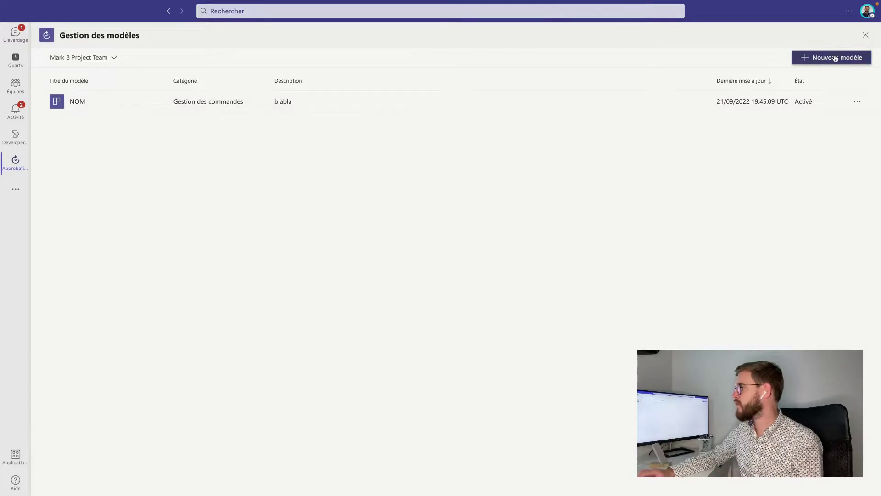
Start a new approval template and browse the template store through to the Présence category.
{"action": "left_click", "coordinate": [835, 59]}
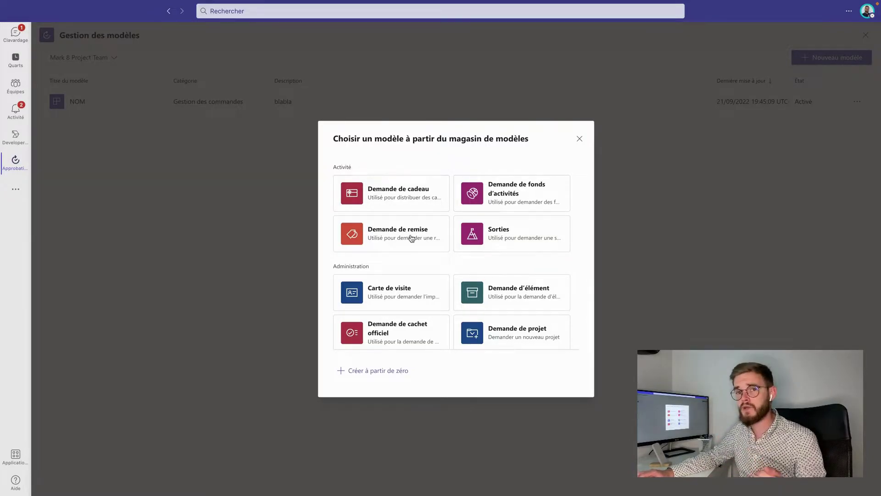
{"action": "scroll", "coordinate": [412, 239], "scroll_direction": "down", "scroll_amount": 3}
{"action": "scroll", "coordinate": [412, 238], "scroll_direction": "down", "scroll_amount": 10}
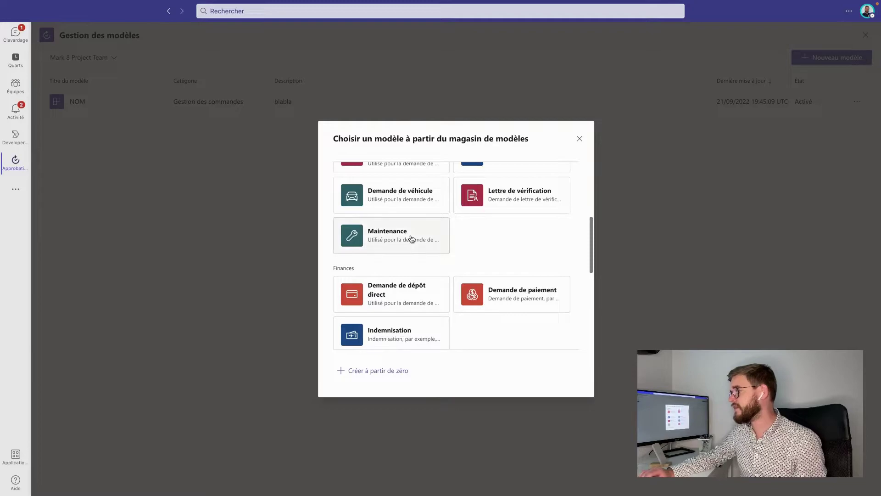
{"action": "scroll", "coordinate": [404, 254], "scroll_direction": "down", "scroll_amount": 5}
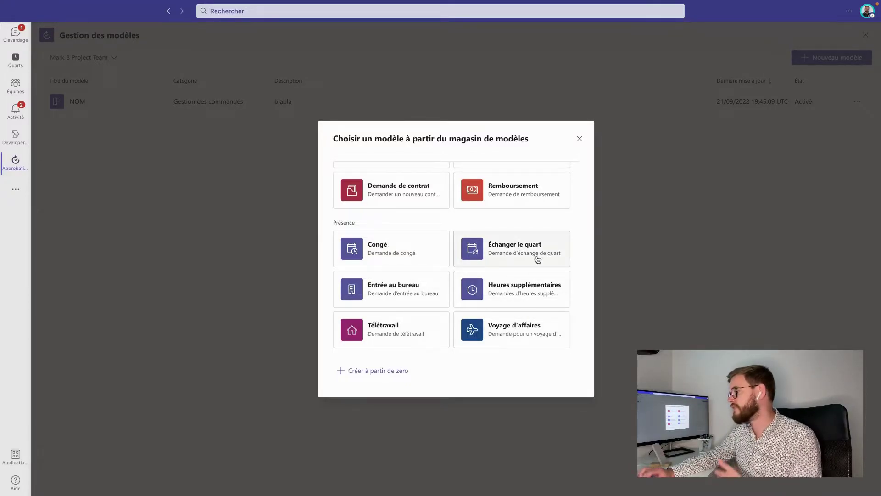
Preview the form fields of the Congé template, including leave type and remarks, and return to the template store.
{"action": "left_click", "coordinate": [398, 253]}
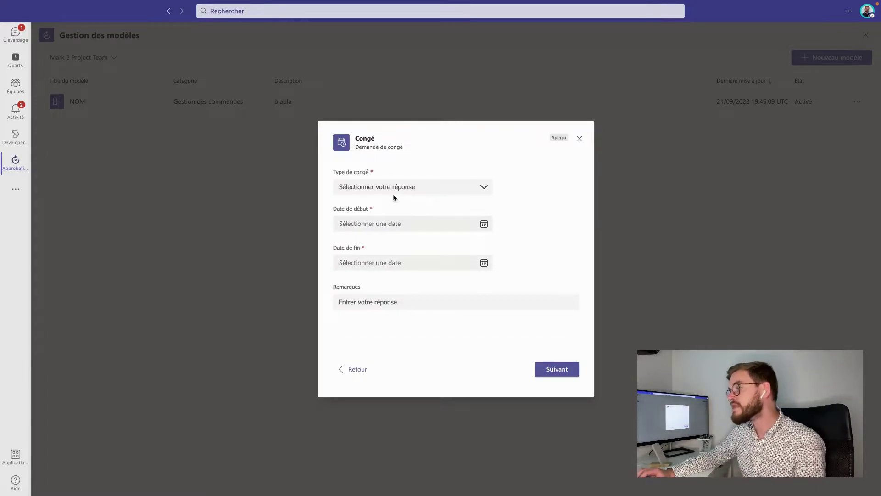
{"action": "left_click", "coordinate": [394, 188]}
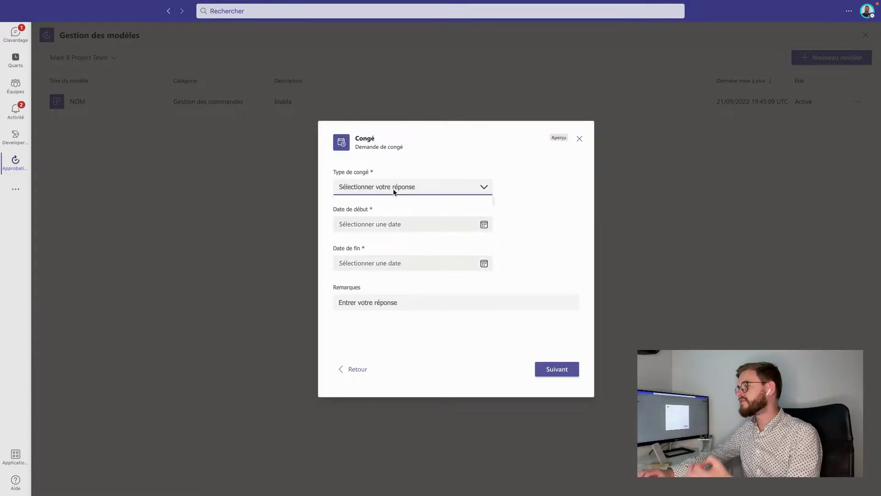
{"action": "left_click", "coordinate": [516, 234]}
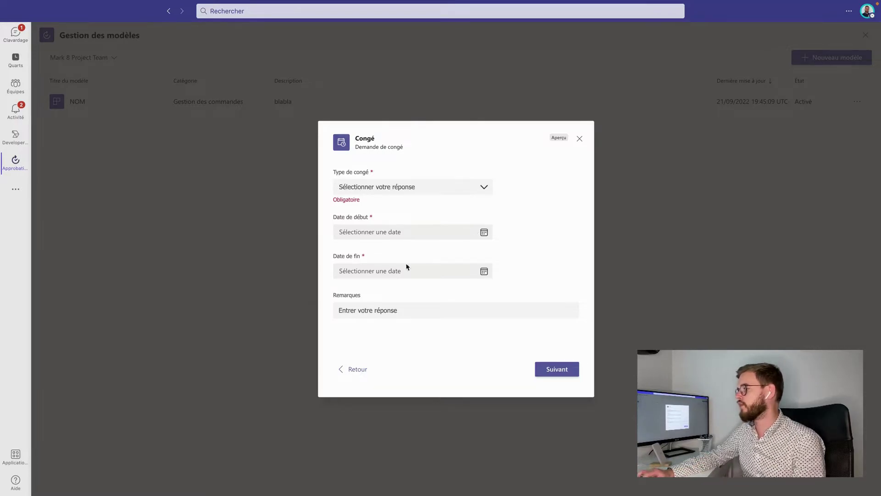
{"action": "left_click", "coordinate": [370, 315]}
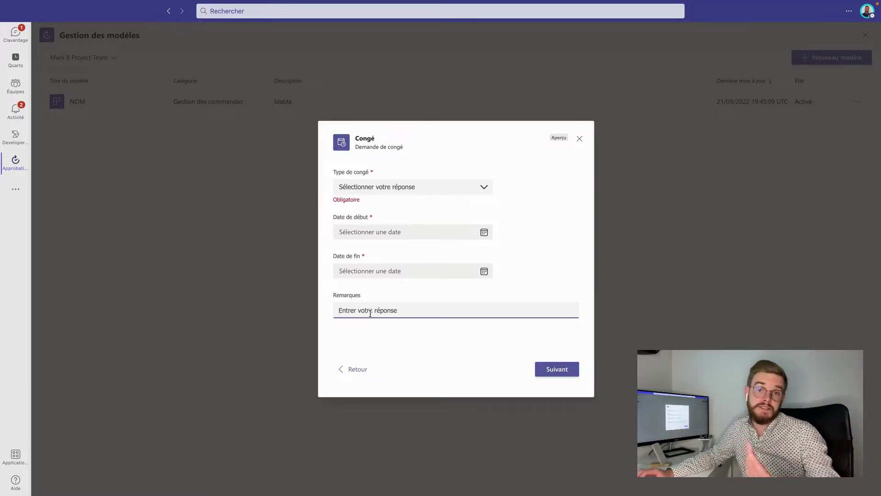
{"action": "left_click", "coordinate": [355, 371]}
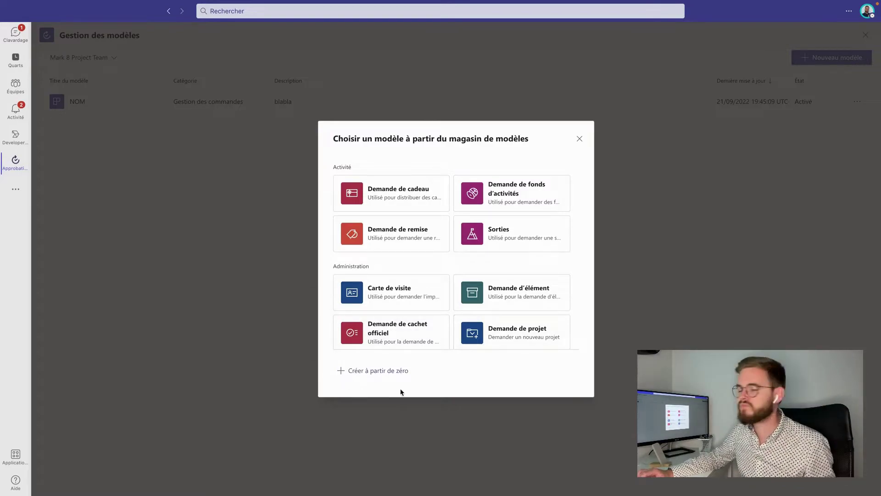
Create the template from scratch with the Ensemble de l'équipe scope, assigned to the Teams sur Mobile team.
{"action": "left_click", "coordinate": [373, 373]}
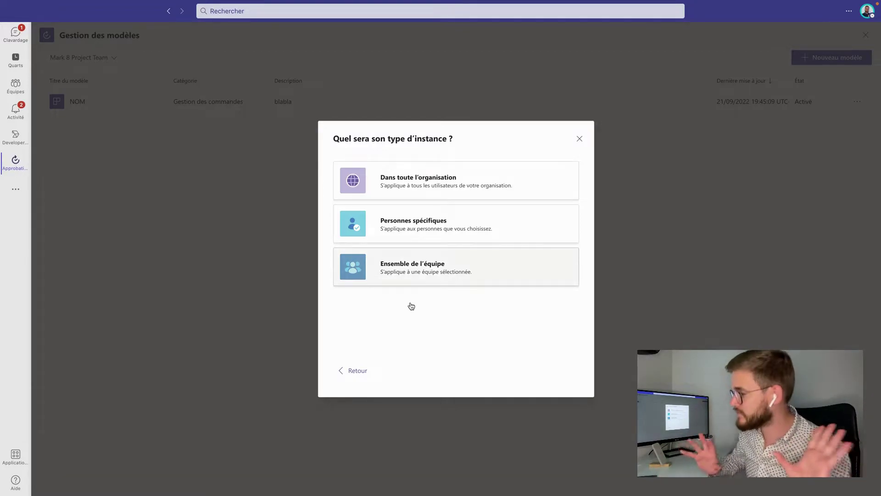
{"action": "left_click", "coordinate": [454, 282]}
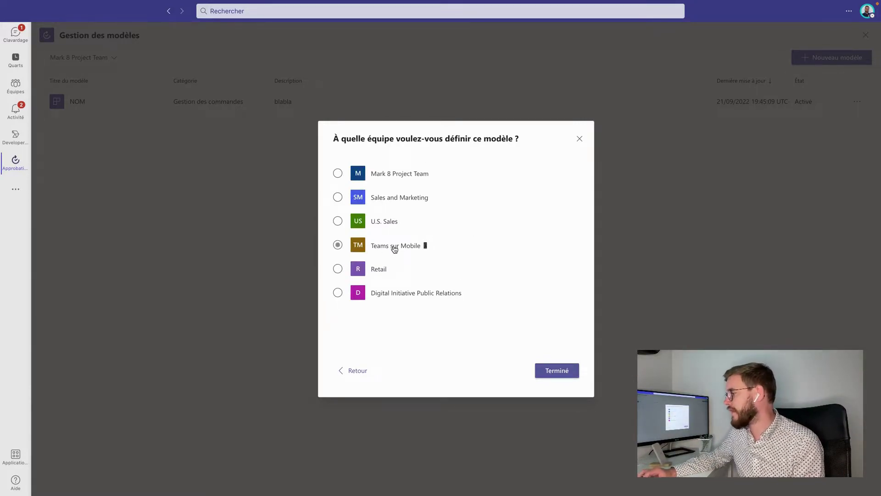
{"action": "left_click", "coordinate": [554, 371]}
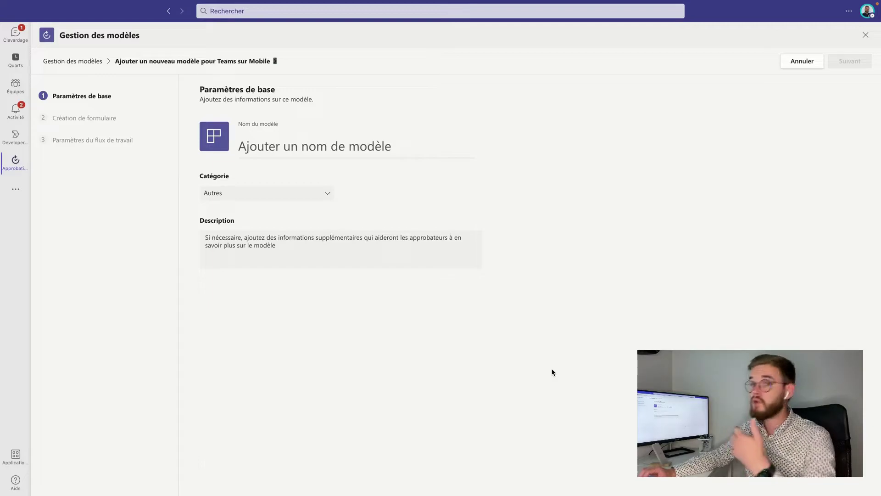
Change the template's icon to the payment card symbol on a dark green background.
{"action": "left_click", "coordinate": [209, 135]}
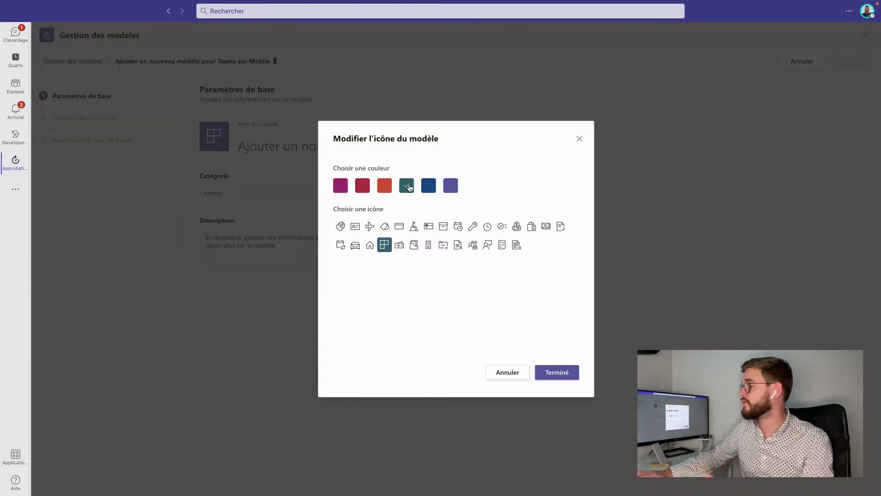
{"action": "left_click", "coordinate": [399, 226]}
{"action": "left_click", "coordinate": [556, 373]}
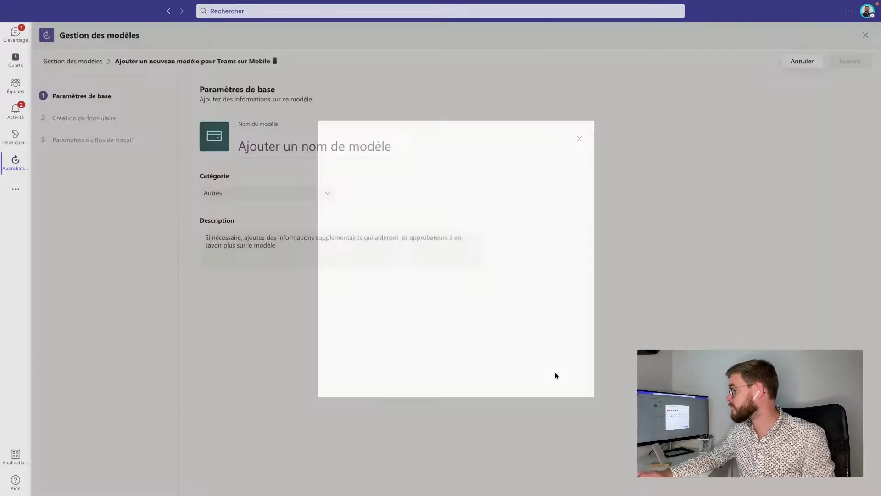
Name the template "Test", set its category to Activité and its description to "test", and continue to the form design.
{"action": "left_click", "coordinate": [370, 146]}
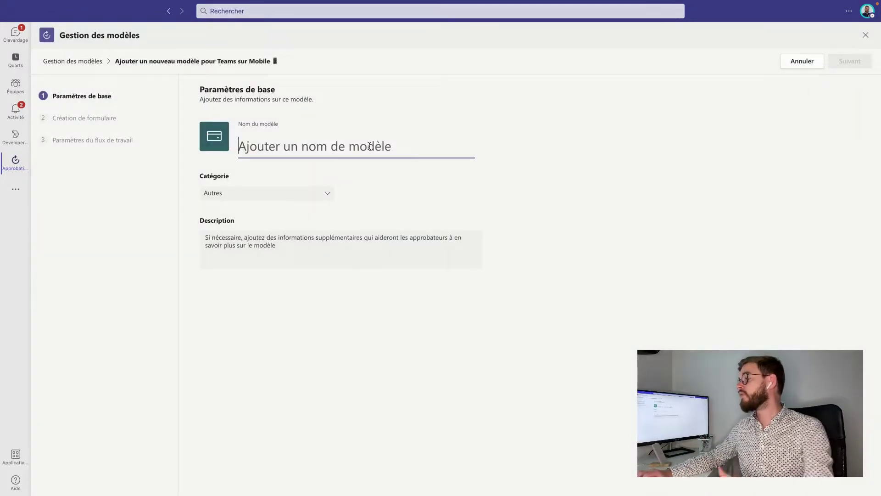
{"action": "type", "text": "Test"}
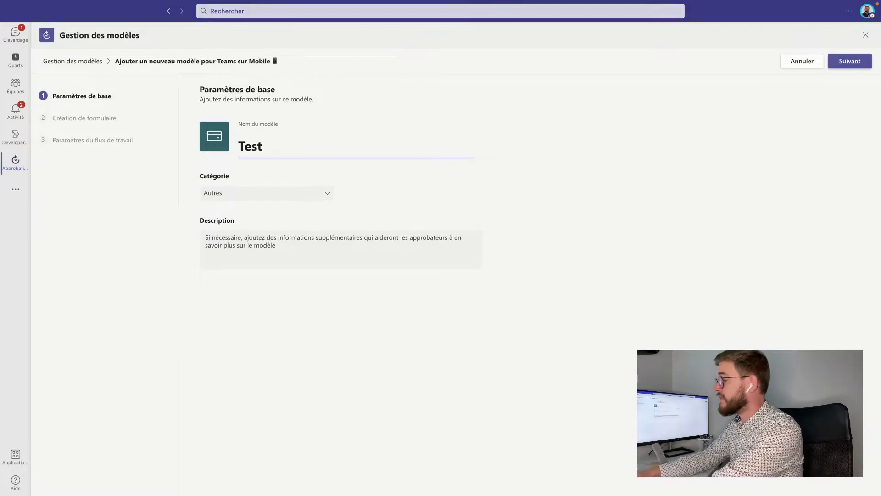
{"action": "left_click", "coordinate": [320, 197]}
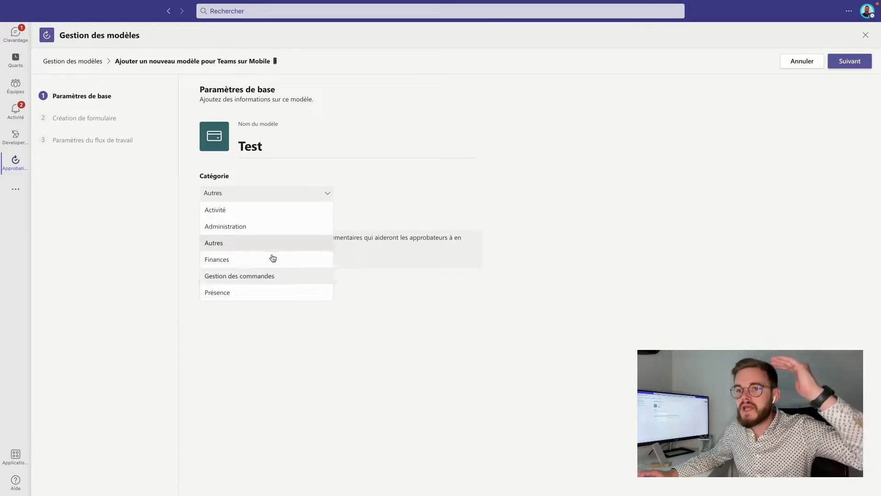
{"action": "left_click", "coordinate": [245, 213]}
{"action": "left_click", "coordinate": [264, 244]}
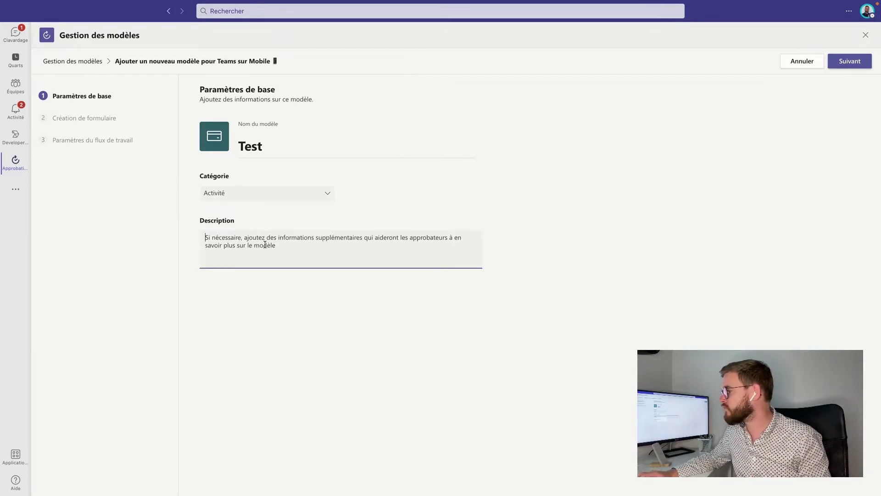
{"action": "type", "text": "test"}
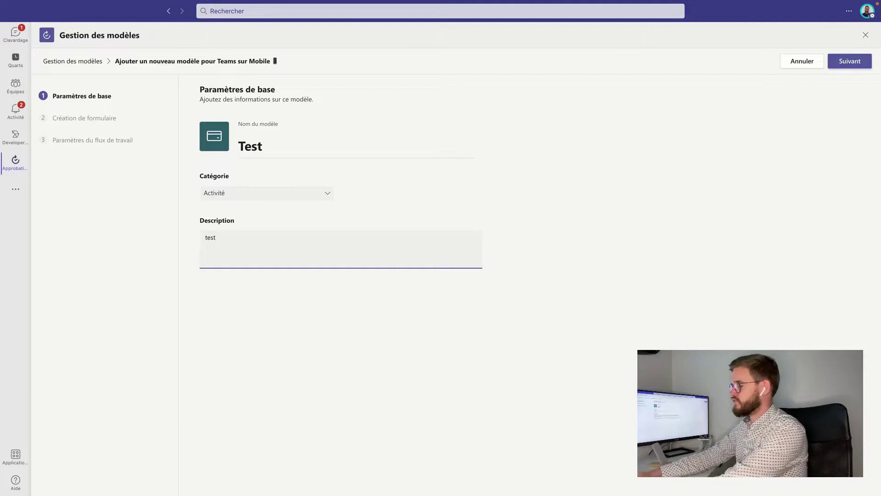
{"action": "left_click", "coordinate": [855, 63]}
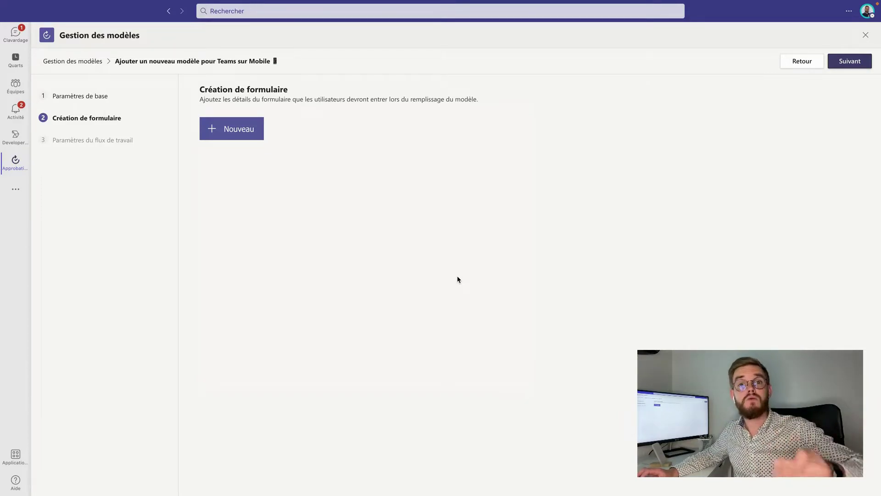
Add a choice question titled "Test" to the form and make it a Liste déroulante.
{"action": "left_click", "coordinate": [239, 130]}
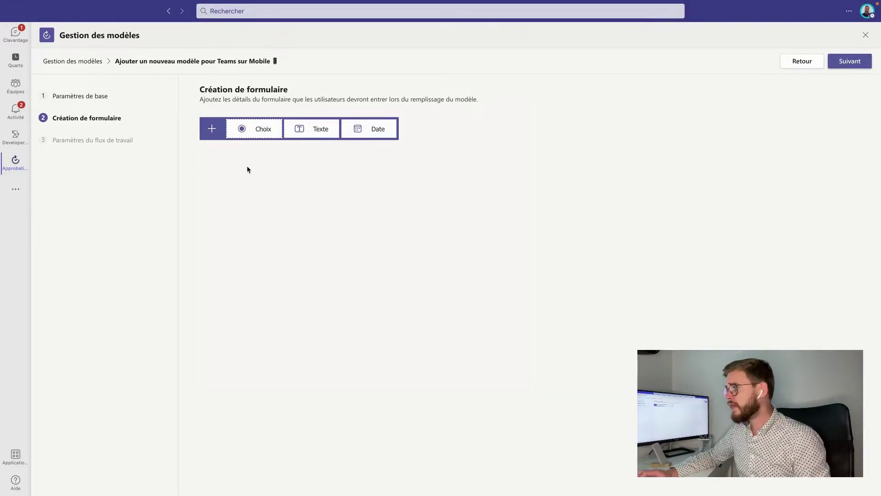
{"action": "left_click", "coordinate": [256, 133]}
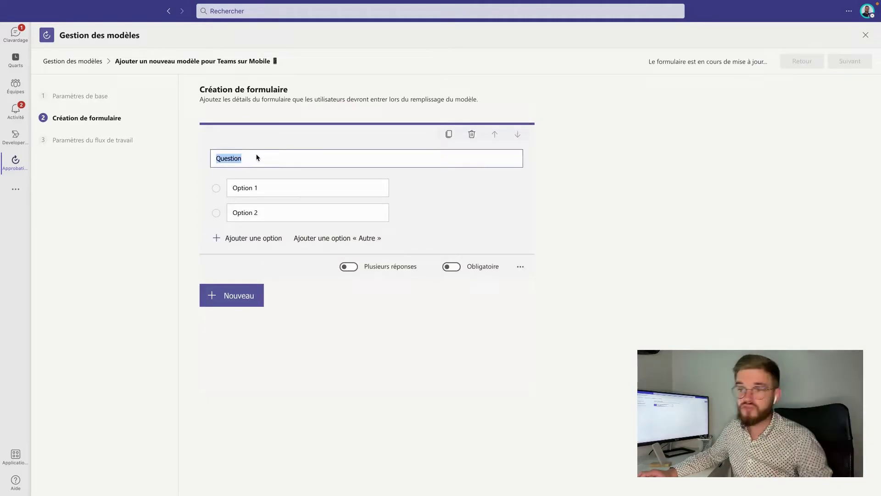
{"action": "type", "text": "Test"}
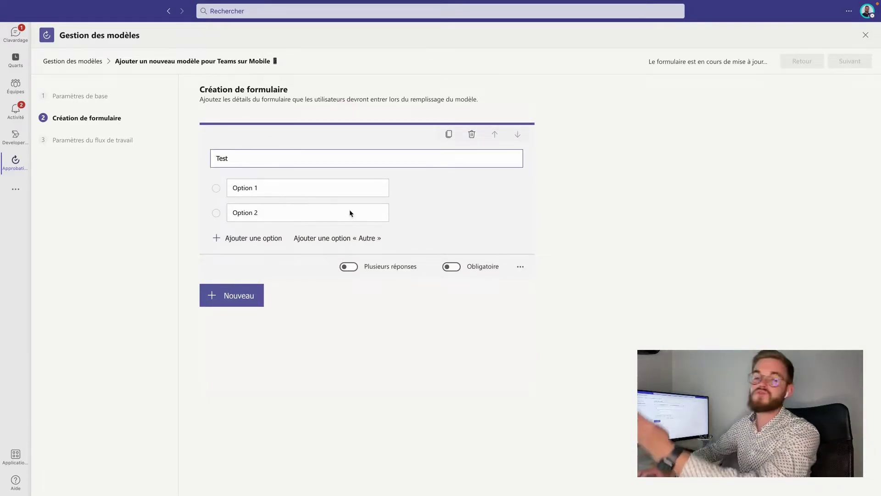
{"action": "left_click", "coordinate": [521, 269]}
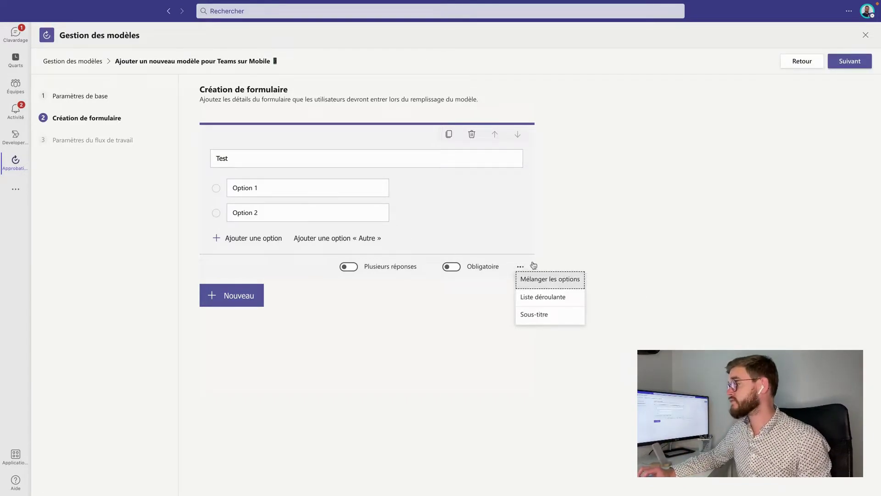
{"action": "left_click", "coordinate": [567, 297]}
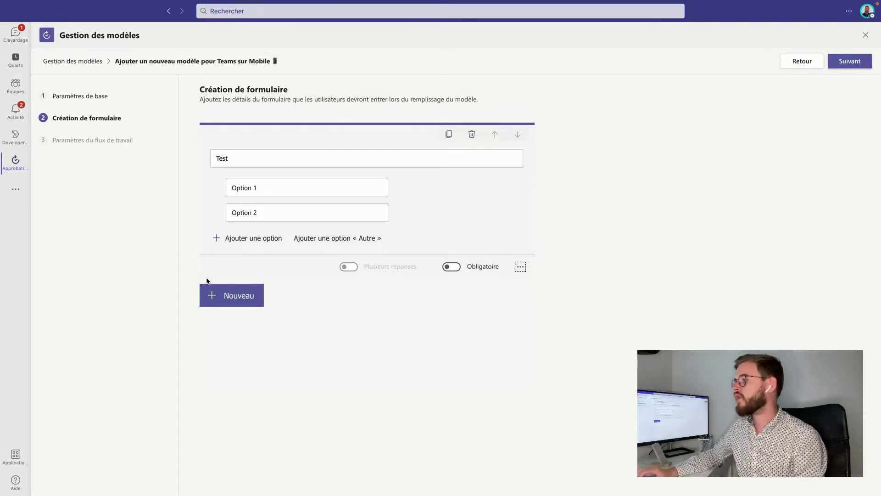
Add a text question with Réponse longue enabled below the Test question, and continue to the workflow settings.
{"action": "left_click", "coordinate": [229, 296]}
{"action": "left_click", "coordinate": [312, 297]}
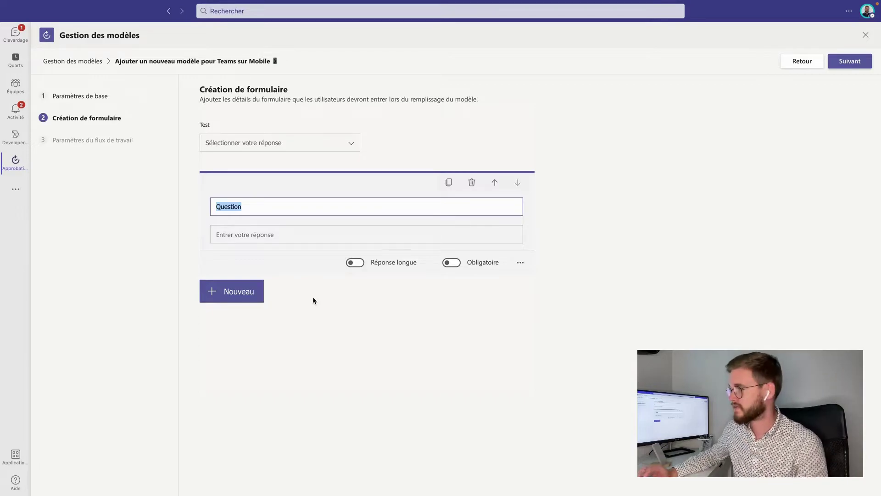
{"action": "left_click", "coordinate": [356, 262]}
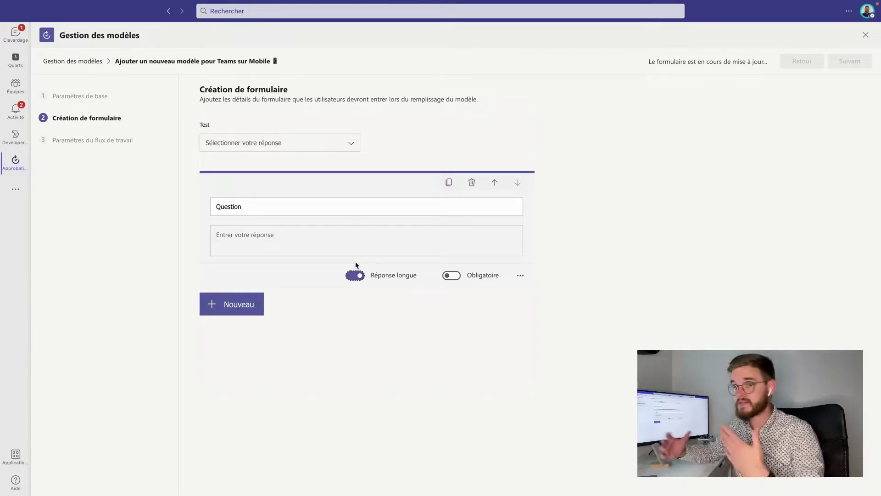
{"action": "left_click", "coordinate": [629, 226]}
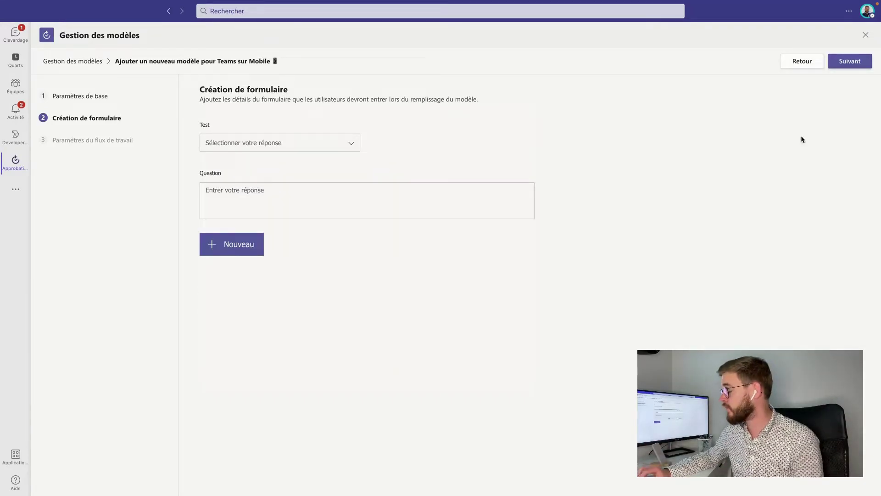
{"action": "left_click", "coordinate": [850, 61]}
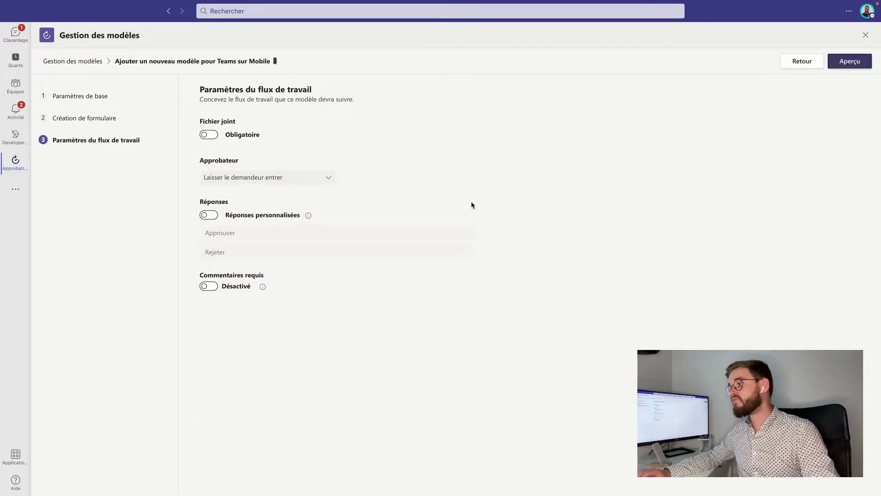
Try making the file attachment mandatory, and switch the requirement back off.
{"action": "left_click", "coordinate": [209, 135]}
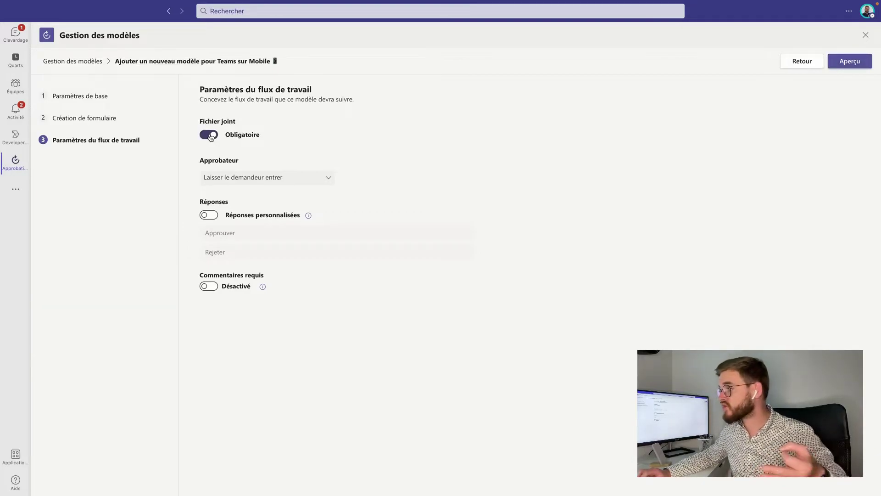
{"action": "left_click", "coordinate": [209, 136]}
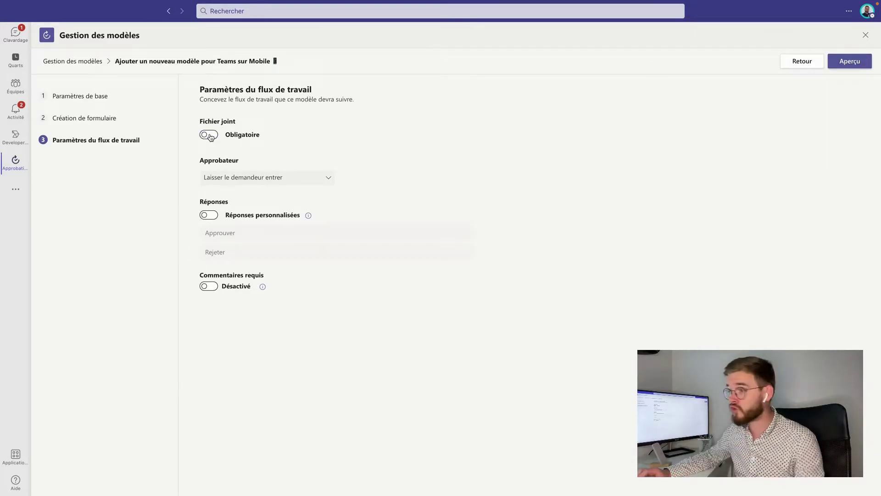
{"action": "left_click", "coordinate": [209, 136]}
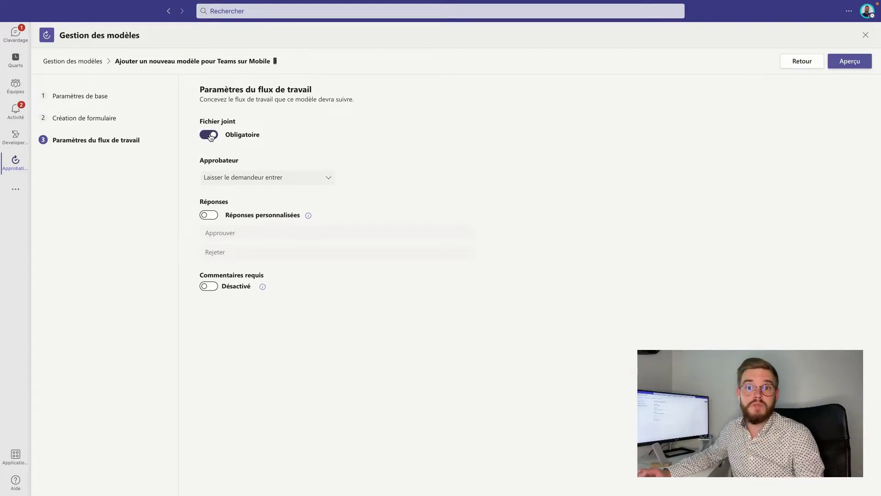
{"action": "left_click", "coordinate": [211, 136]}
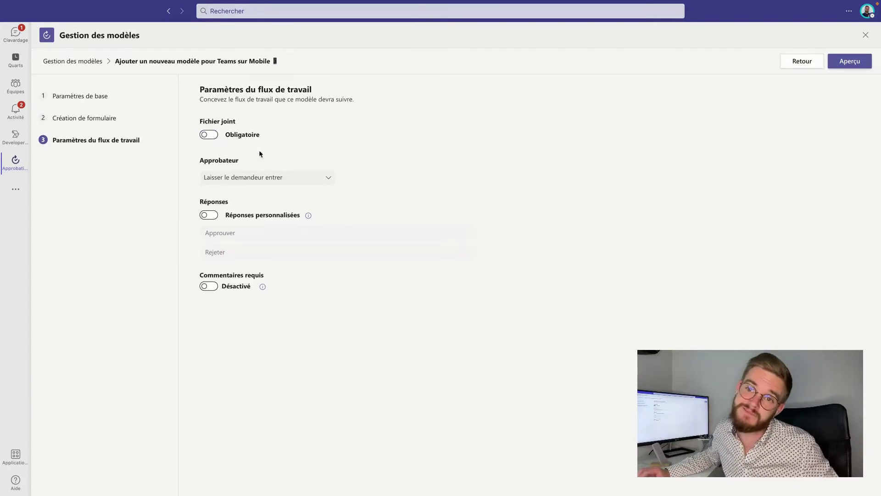
Try setting the approver option to Spécifier les approbateurs, and switch it back to Laisser le demandeur entrer.
{"action": "left_click", "coordinate": [264, 180]}
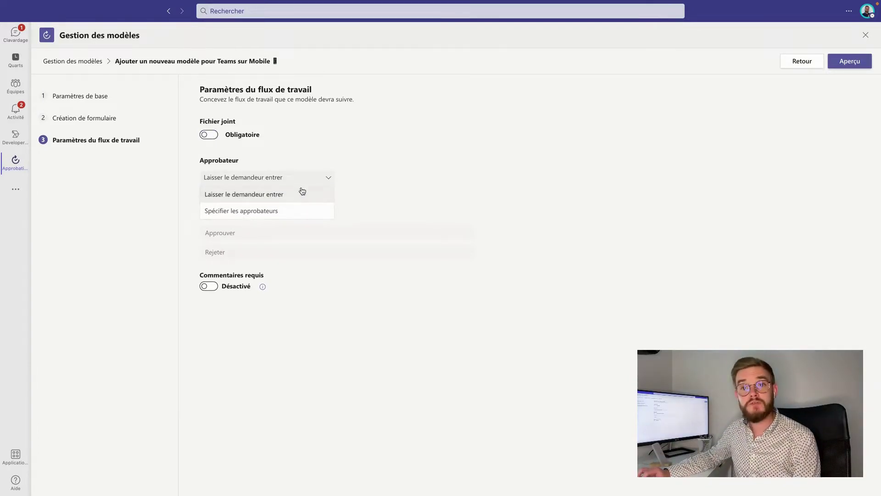
{"action": "left_click", "coordinate": [272, 214]}
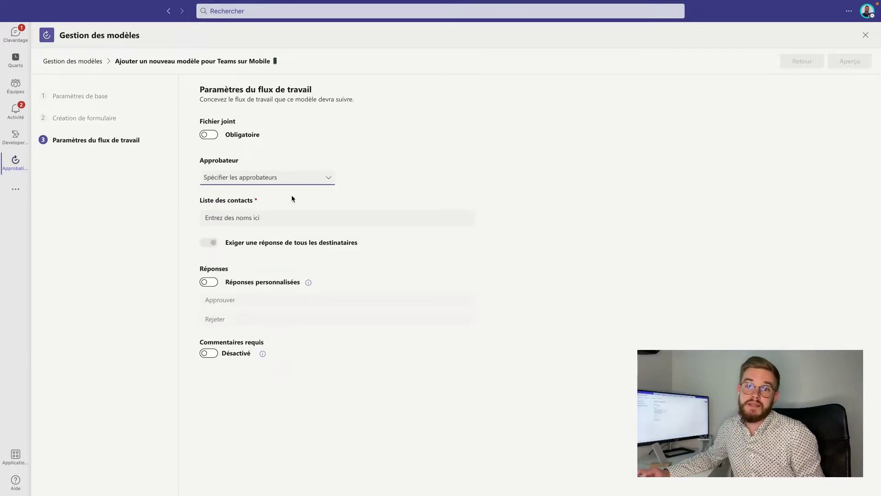
{"action": "left_click", "coordinate": [278, 182]}
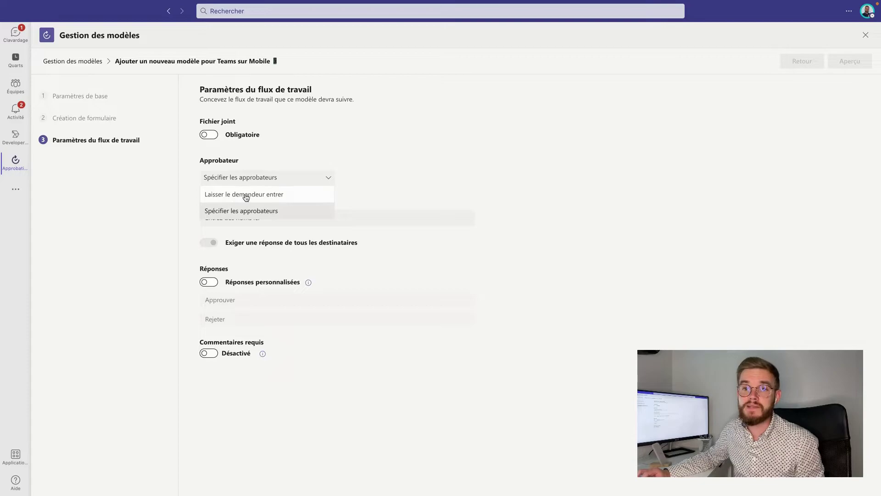
{"action": "left_click", "coordinate": [245, 193]}
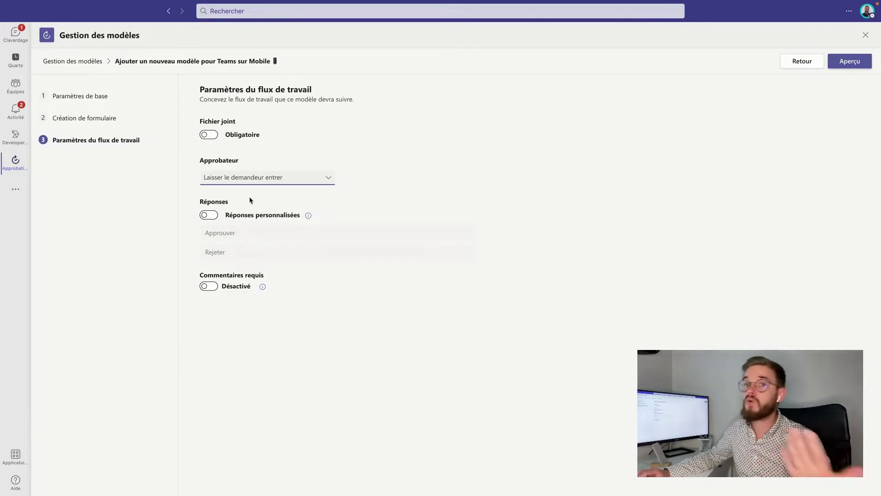
Make comments required for responses, and publish the template after checking the Test question's options in the preview.
{"action": "left_click", "coordinate": [209, 287]}
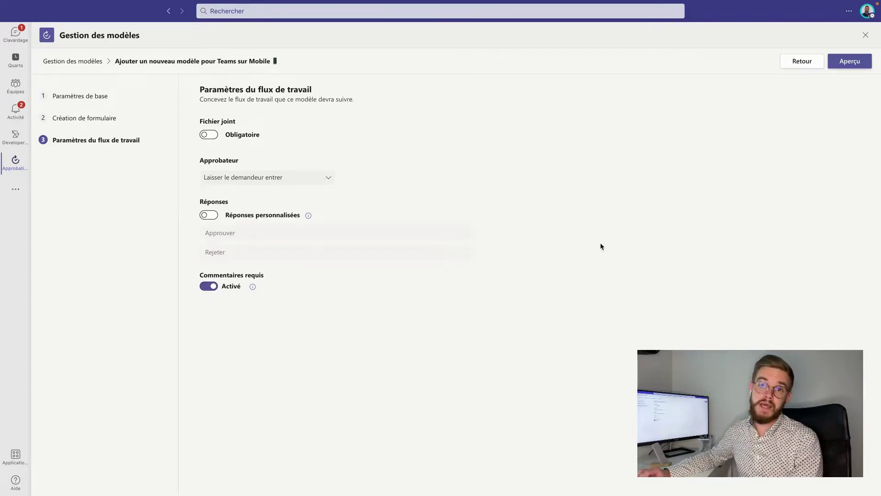
{"action": "left_click", "coordinate": [838, 64]}
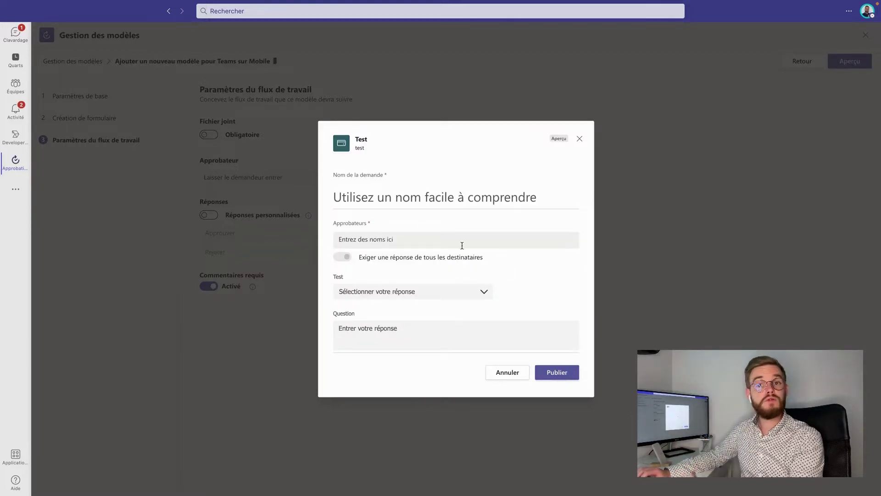
{"action": "scroll", "coordinate": [462, 245], "scroll_direction": "down", "scroll_amount": 1}
{"action": "left_click", "coordinate": [482, 285]}
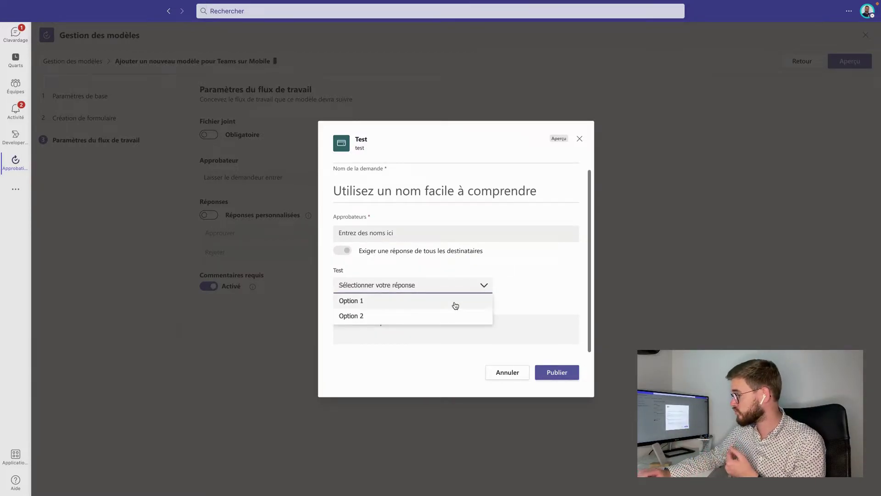
{"action": "left_click", "coordinate": [521, 293]}
{"action": "left_click", "coordinate": [560, 371]}
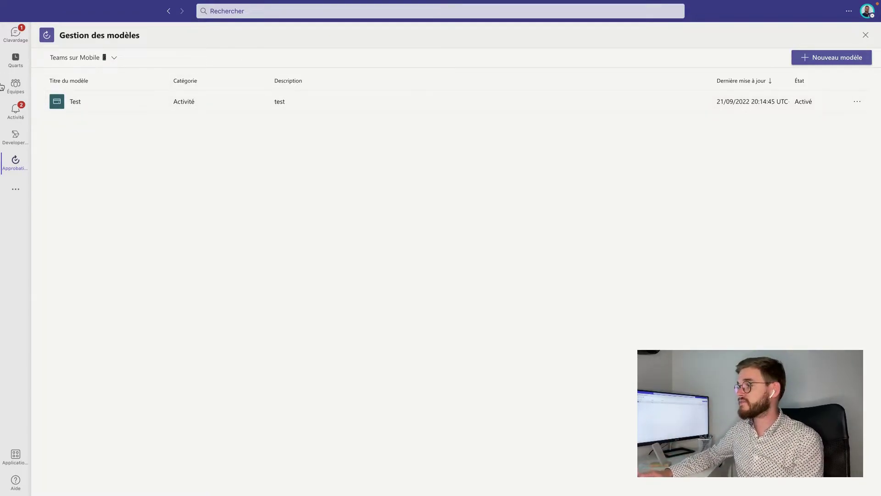
Start a new approval from the Test template in the Général channel of the Teams sur Mobile team.
{"action": "left_click", "coordinate": [15, 86]}
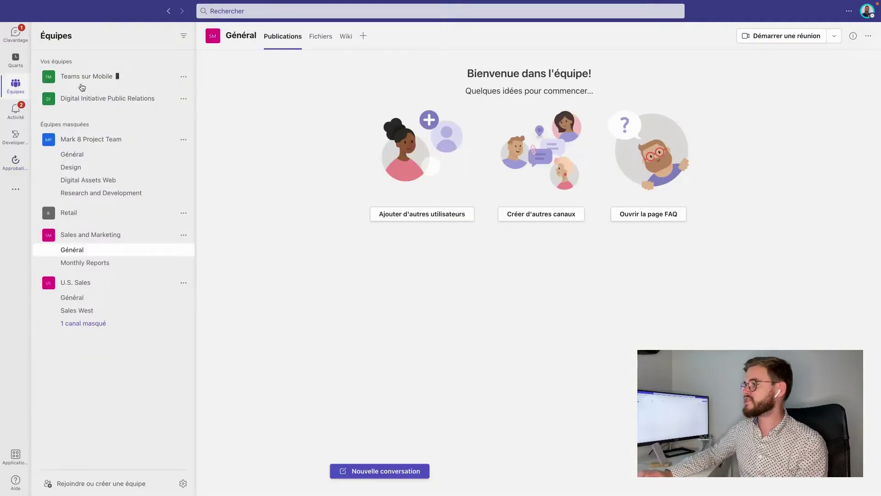
{"action": "left_click", "coordinate": [110, 78]}
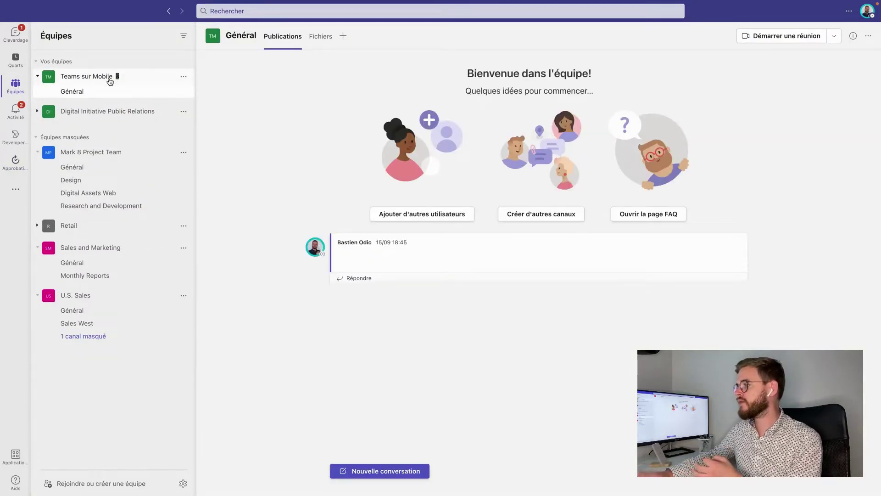
{"action": "left_click", "coordinate": [398, 465]}
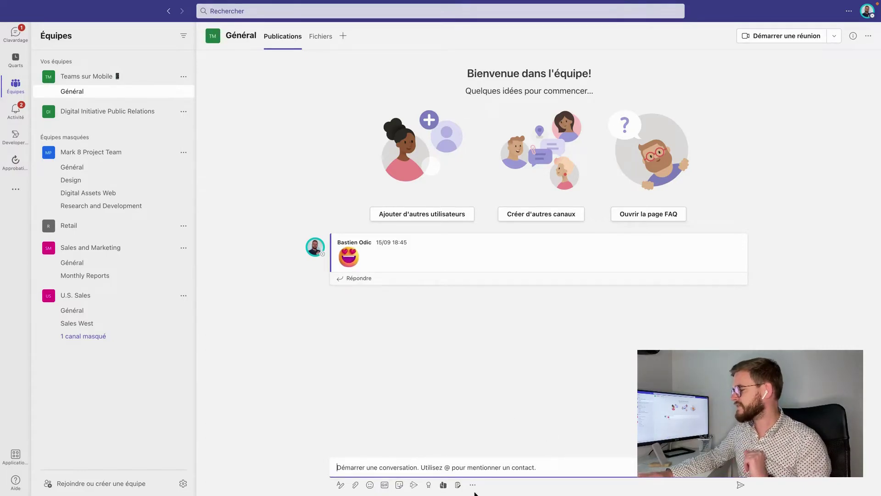
{"action": "left_click", "coordinate": [474, 486]}
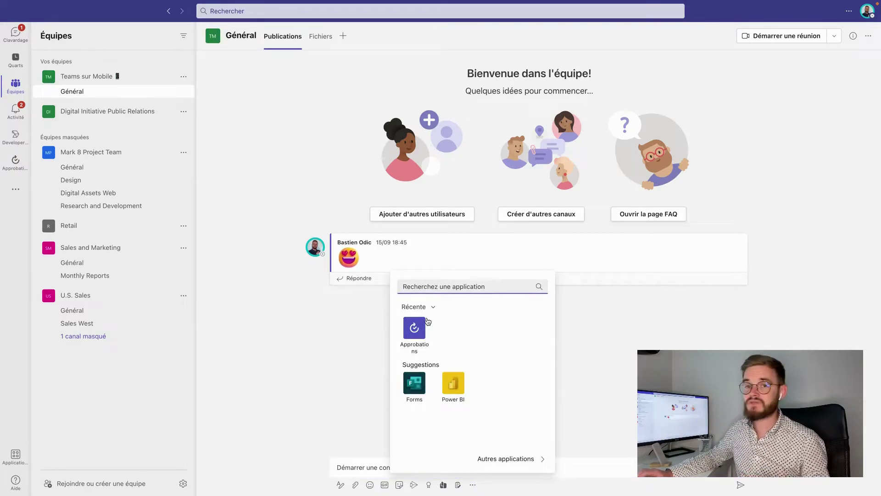
{"action": "left_click", "coordinate": [419, 328]}
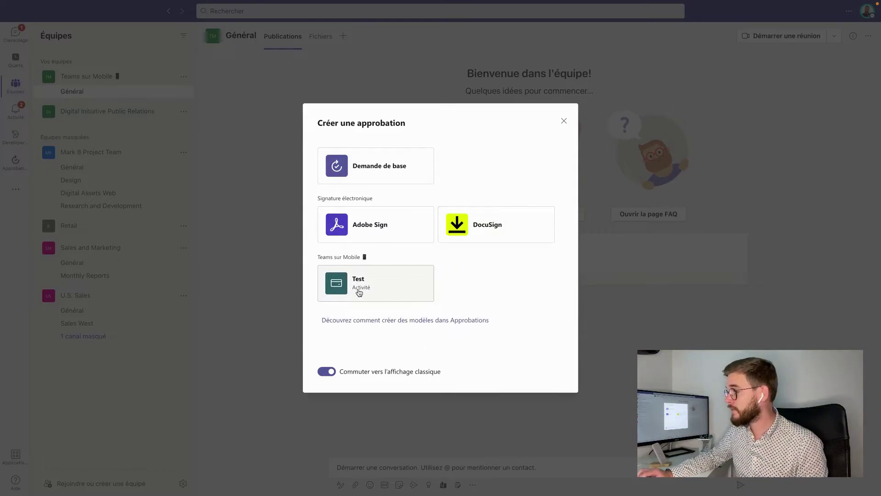
{"action": "left_click", "coordinate": [360, 291]}
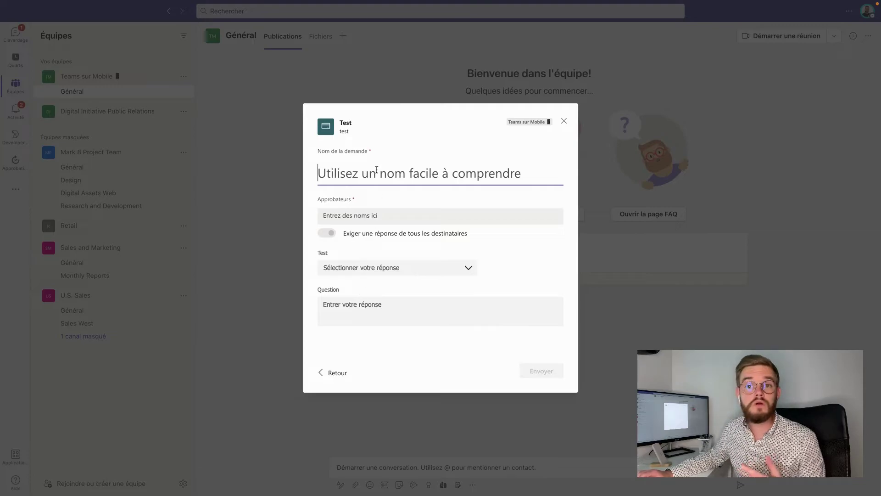
Name the request "test" and add your own account as the approver.
{"action": "type", "text": "test"}
{"action": "left_click", "coordinate": [373, 214]}
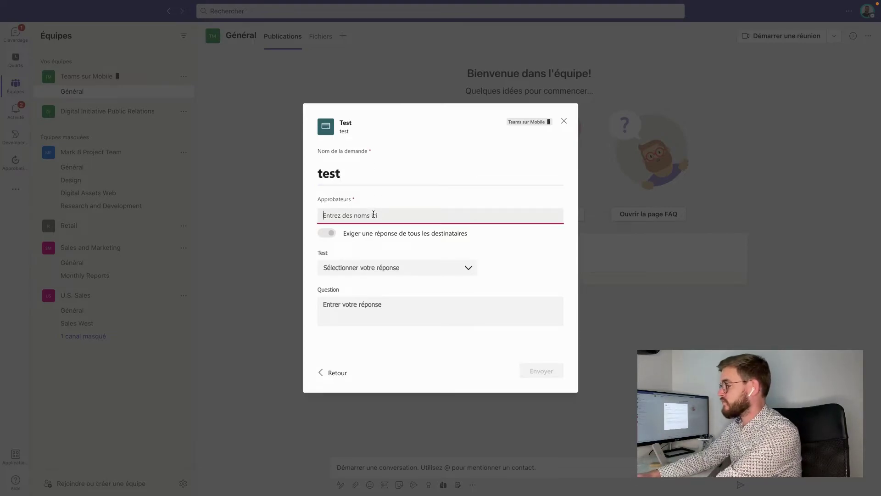
{"action": "type", "text": "j"}
{"action": "key", "text": "BackSpace"}
{"action": "key", "text": "BackSpace"}
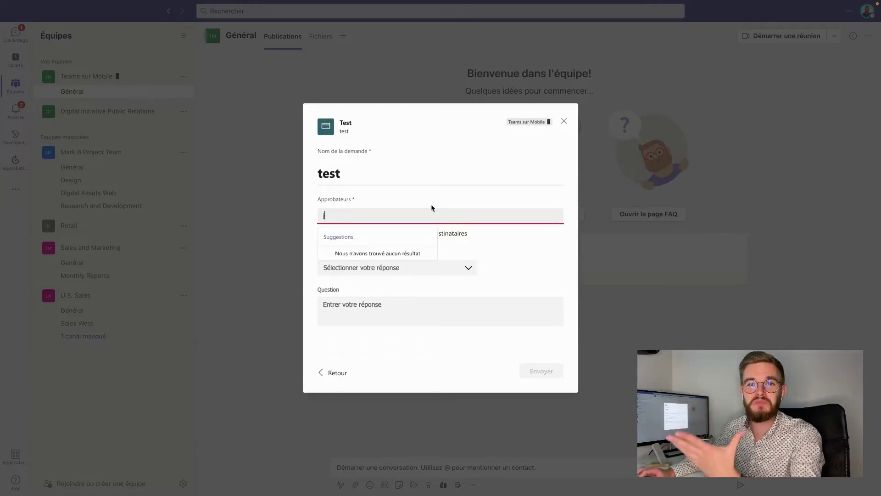
{"action": "key", "text": "BackSpace"}
{"action": "type", "text": "l"}
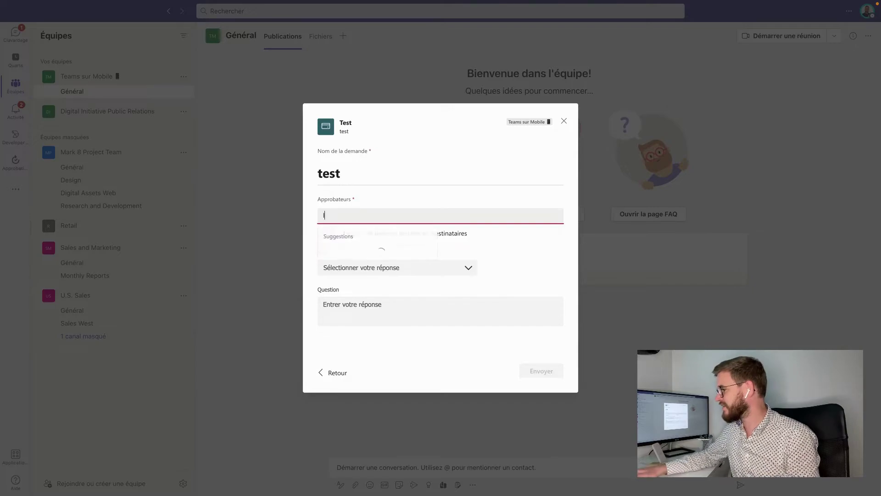
{"action": "key", "text": "BackSpace"}
{"action": "type", "text": "Bas"}
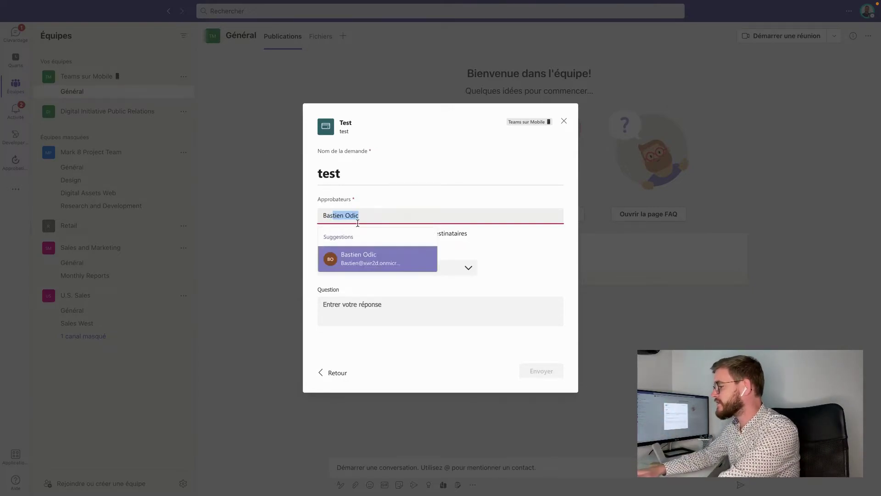
{"action": "left_click", "coordinate": [370, 259]}
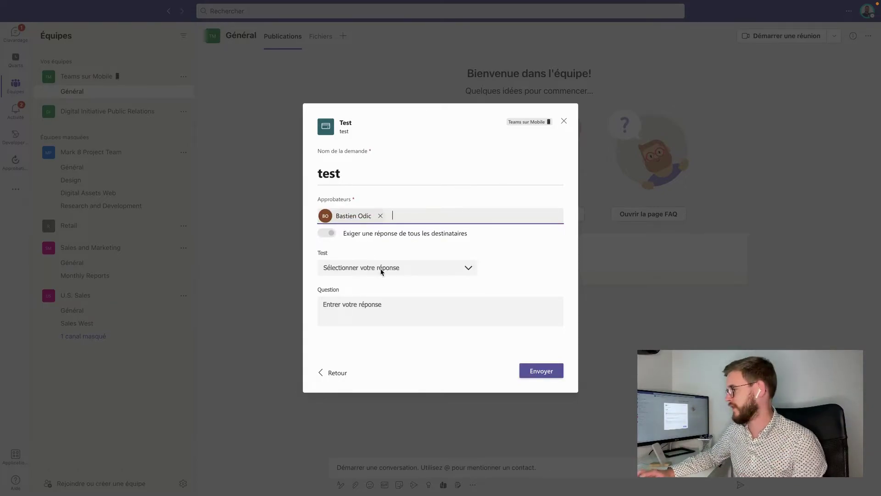
Answer the Test question with Option 1 and the text question with "test", and send the request, accepting the Approbations terms.
{"action": "left_click", "coordinate": [383, 270]}
{"action": "left_click", "coordinate": [356, 283]}
{"action": "left_click", "coordinate": [366, 307]}
{"action": "type", "text": "test"}
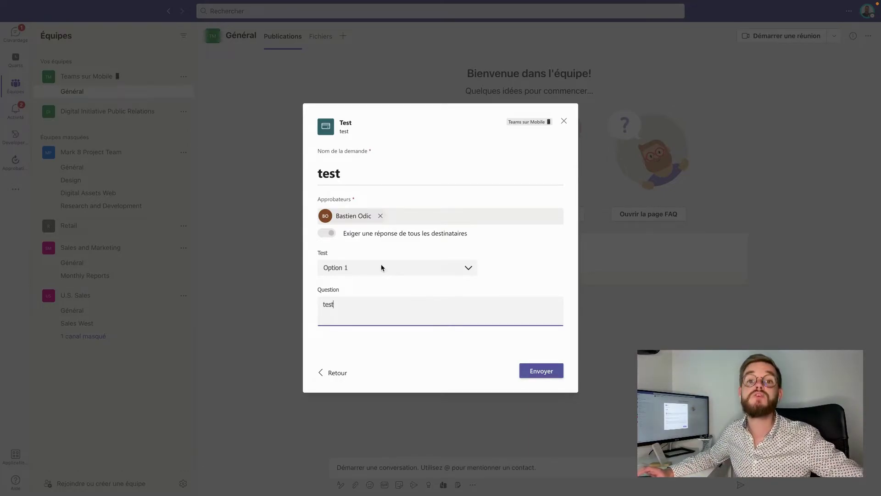
{"action": "left_click", "coordinate": [536, 371]}
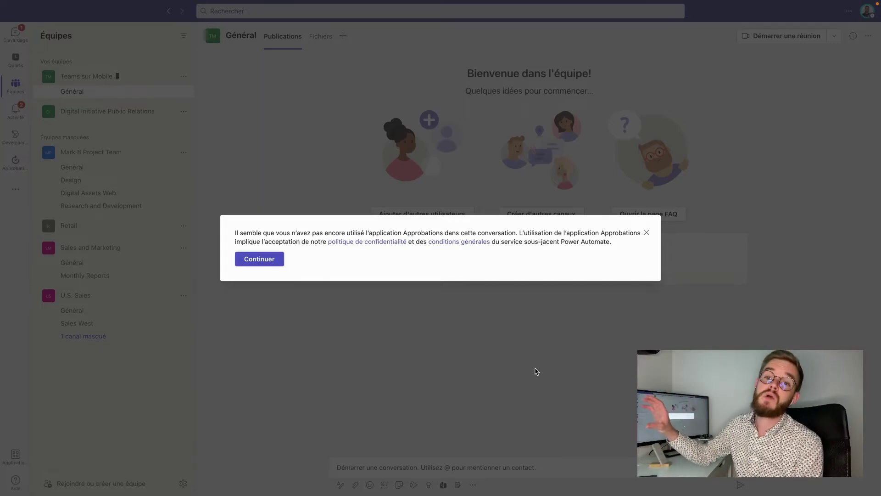
{"action": "left_click", "coordinate": [266, 258]}
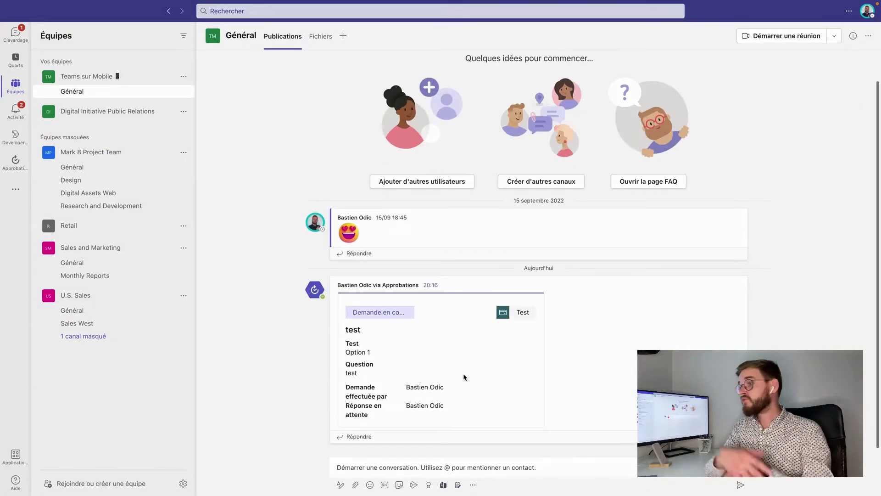
Search the apps for "approbation", open Approbations and view the pinning options of its shortcut.
{"action": "mouse_move", "coordinate": [464, 377]}
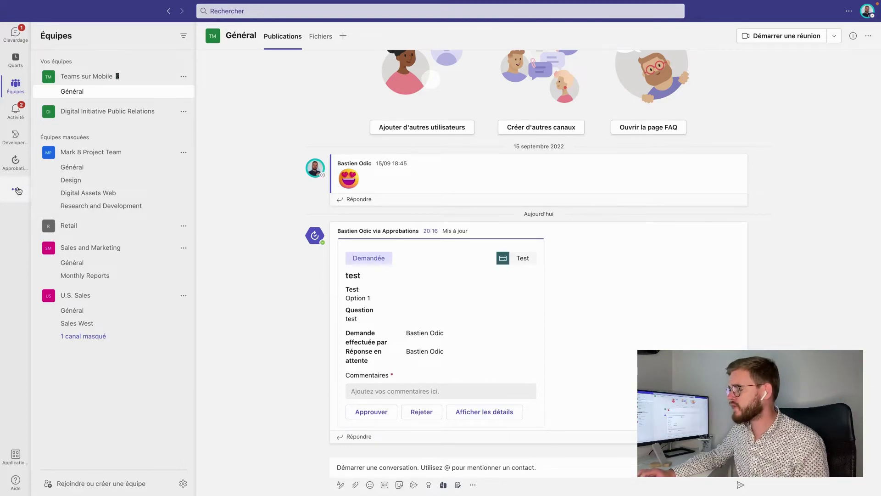
{"action": "left_click", "coordinate": [16, 190]}
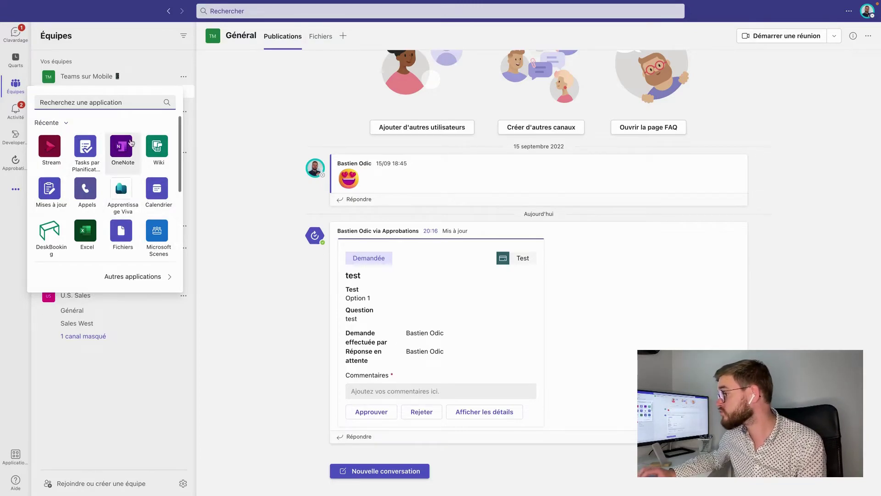
{"action": "scroll", "coordinate": [120, 184], "scroll_direction": "down", "scroll_amount": 3}
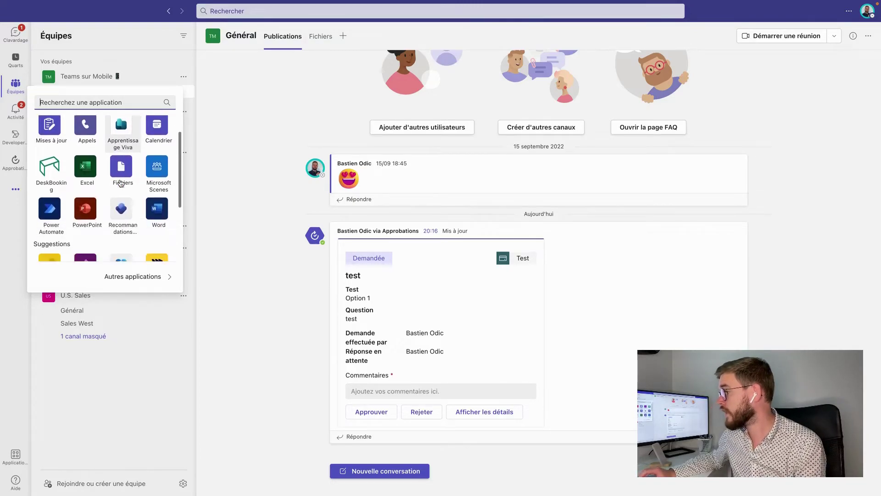
{"action": "scroll", "coordinate": [121, 181], "scroll_direction": "up", "scroll_amount": 3}
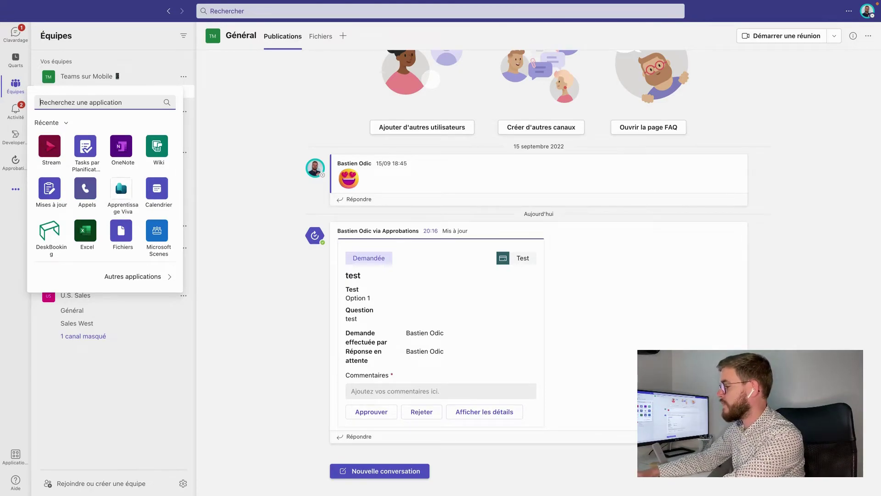
{"action": "type", "text": "approbation"}
{"action": "left_click", "coordinate": [83, 128]}
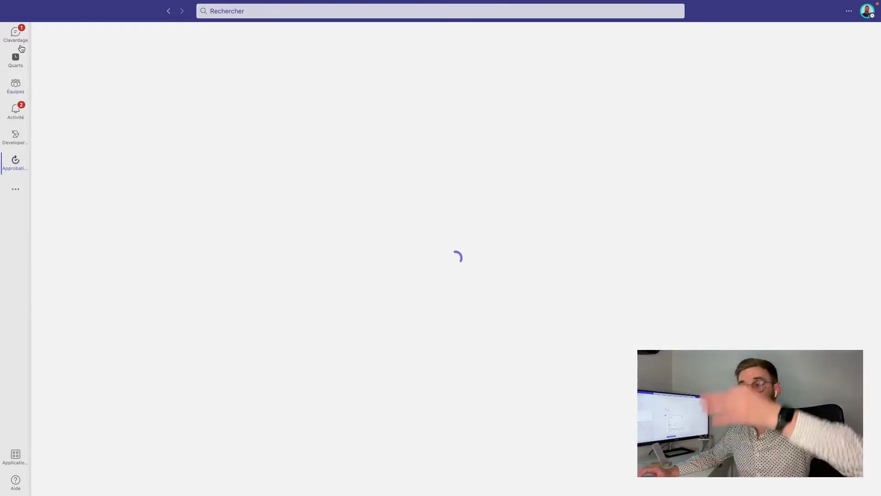
{"action": "right_click", "coordinate": [18, 166]}
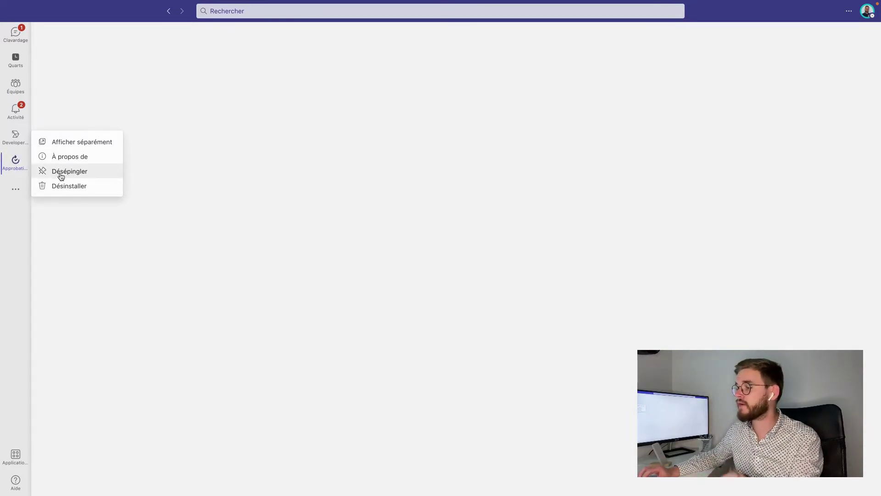
{"action": "left_click", "coordinate": [326, 360]}
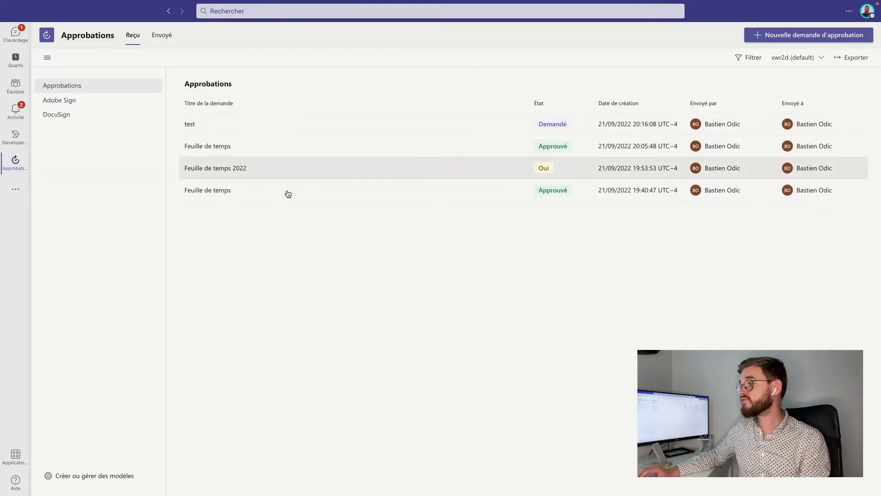
Check the sent requests, and approve the received "test" request with the comment "Oui".
{"action": "left_click", "coordinate": [168, 39]}
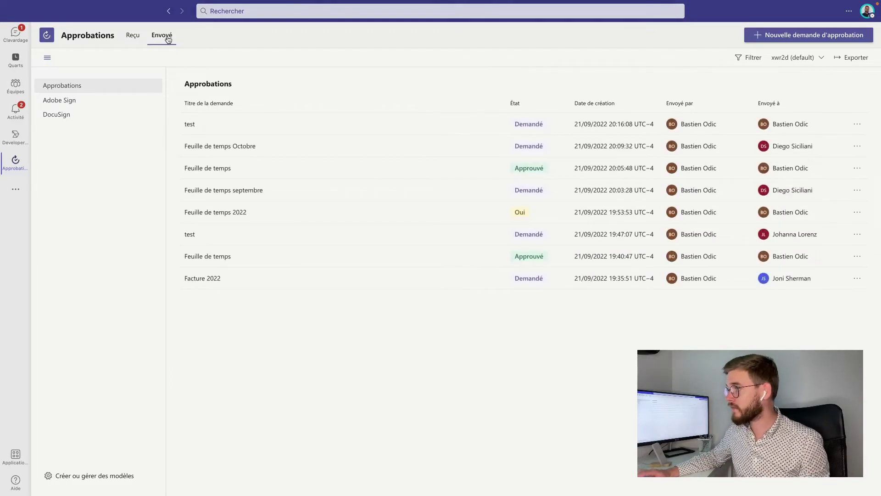
{"action": "left_click", "coordinate": [129, 39]}
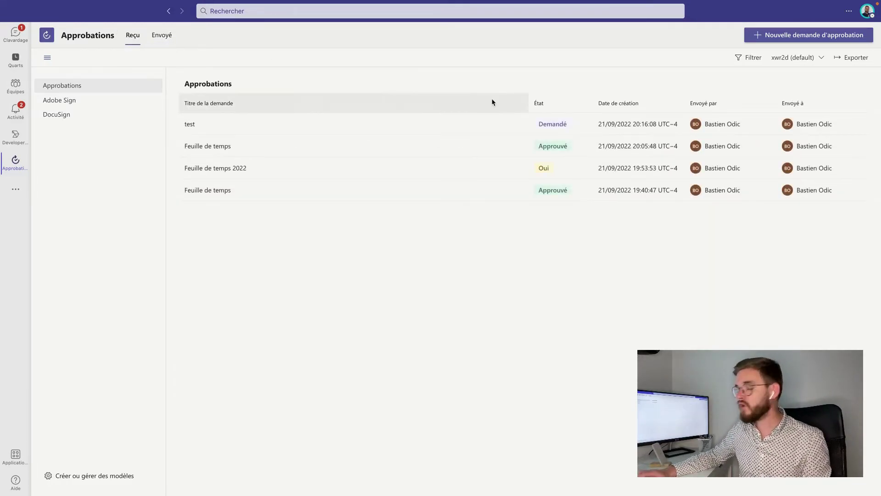
{"action": "left_click", "coordinate": [590, 125]}
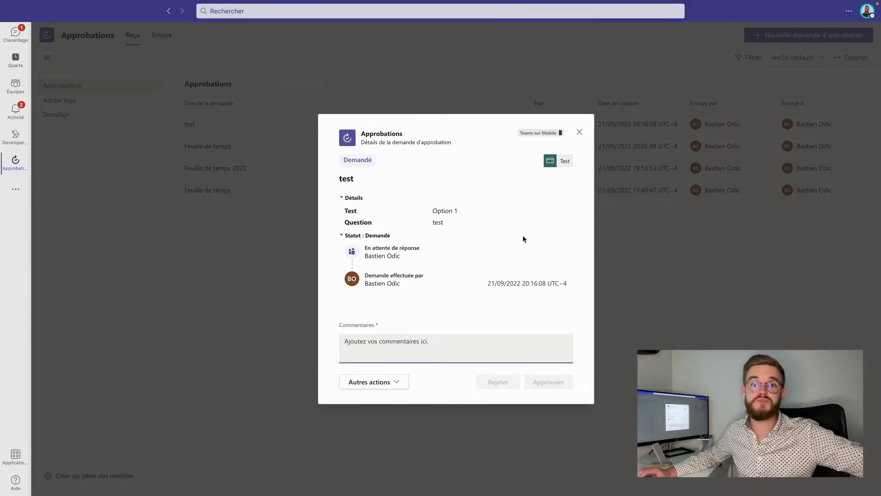
{"action": "left_click", "coordinate": [437, 351]}
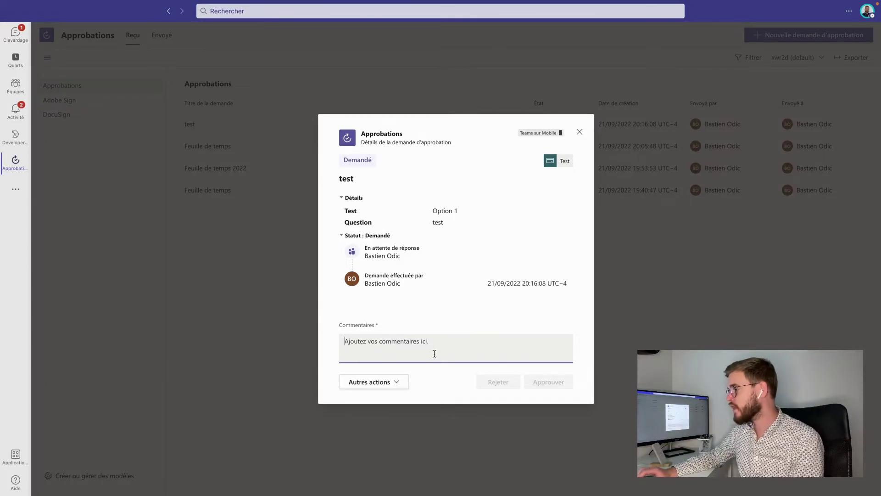
{"action": "type", "text": "Oui"}
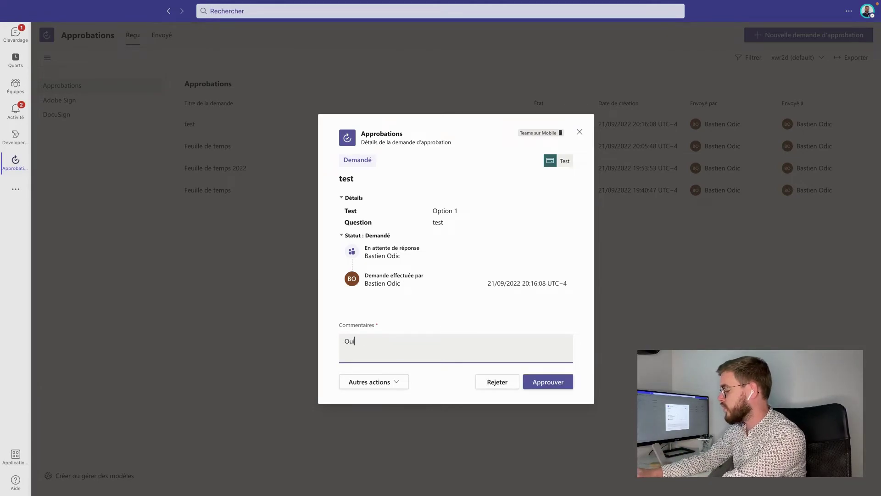
{"action": "left_click", "coordinate": [552, 388]}
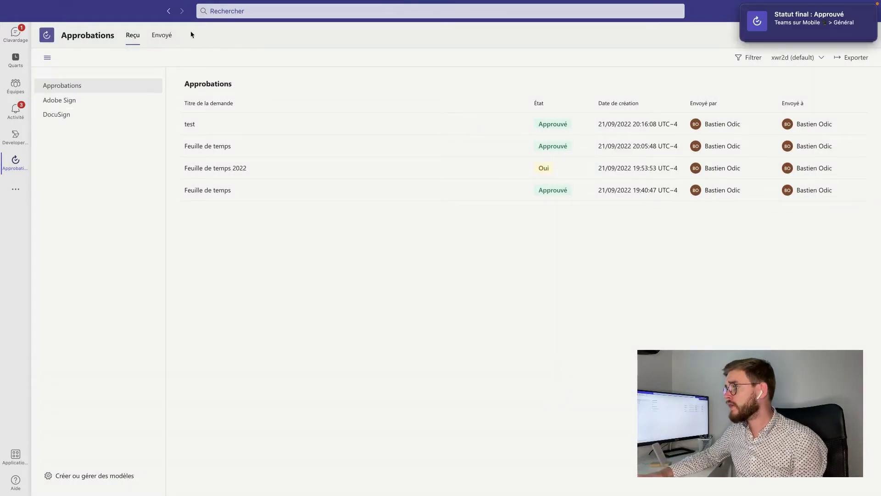
Collapse and expand the list of approval sources, and view the status filter options for the received requests.
{"action": "left_click", "coordinate": [46, 60]}
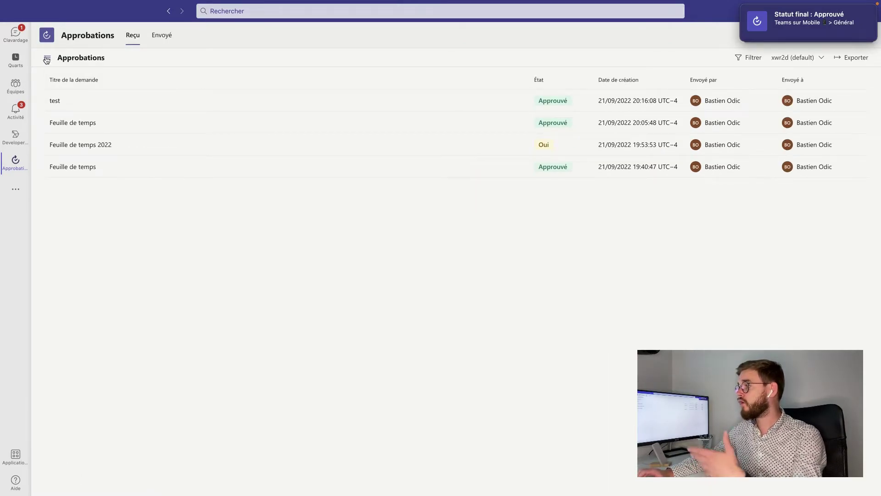
{"action": "left_click", "coordinate": [47, 60]}
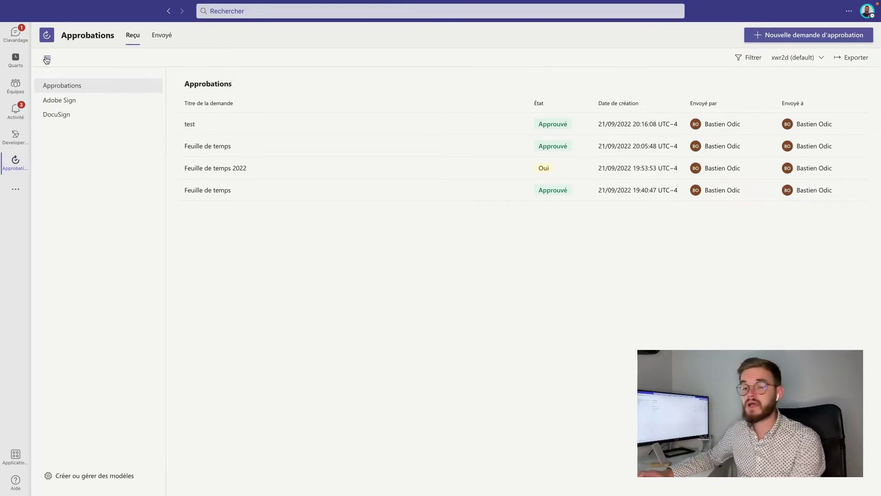
{"action": "left_click", "coordinate": [759, 60]}
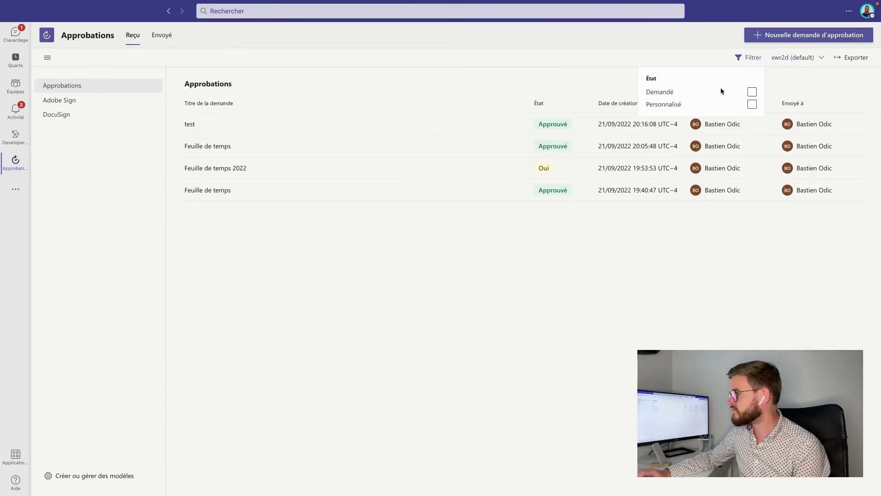
{"action": "left_click", "coordinate": [829, 83]}
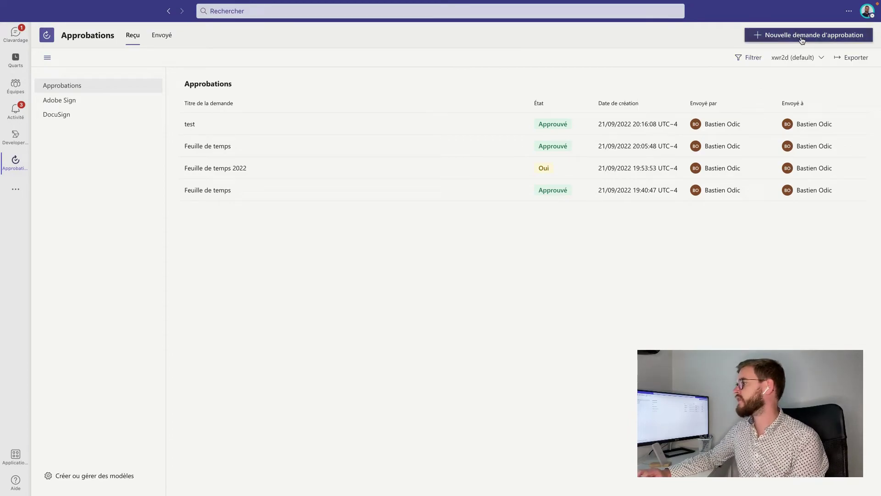
Review the request types and team templates available for a new approval request, and close the selection without creating one.
{"action": "left_click", "coordinate": [803, 37]}
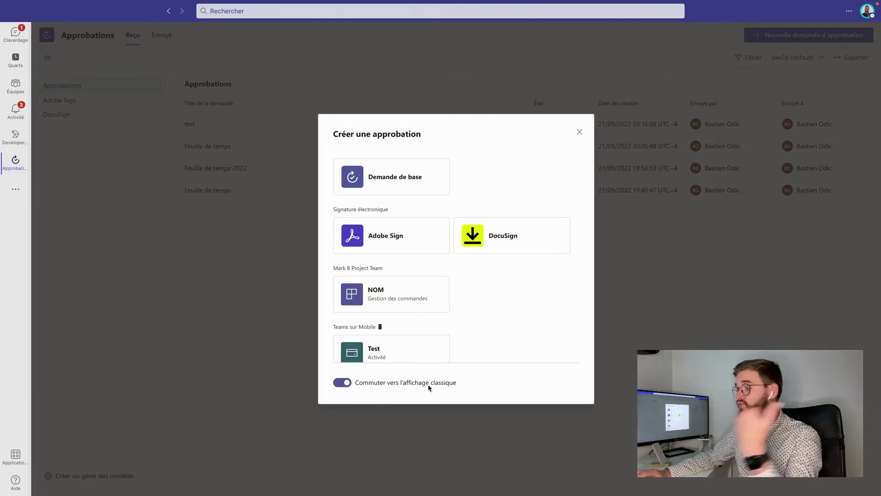
{"action": "scroll", "coordinate": [480, 300], "scroll_direction": "down", "scroll_amount": 2}
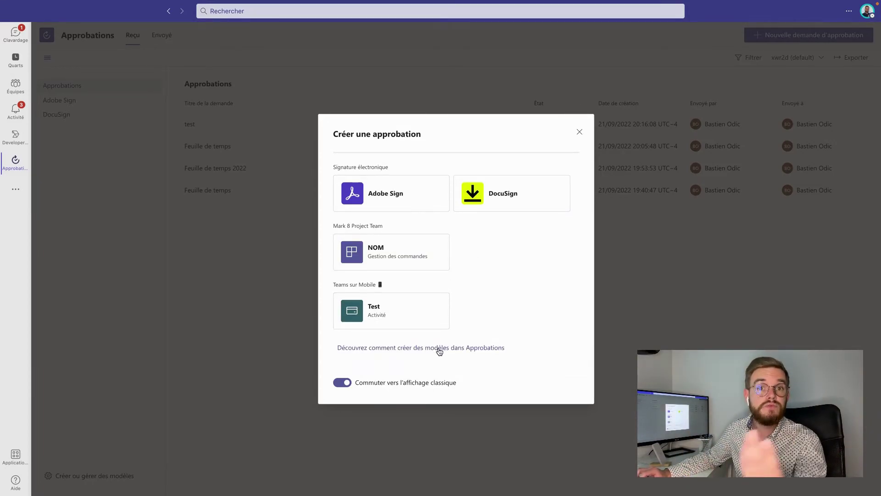
{"action": "left_click", "coordinate": [579, 131]}
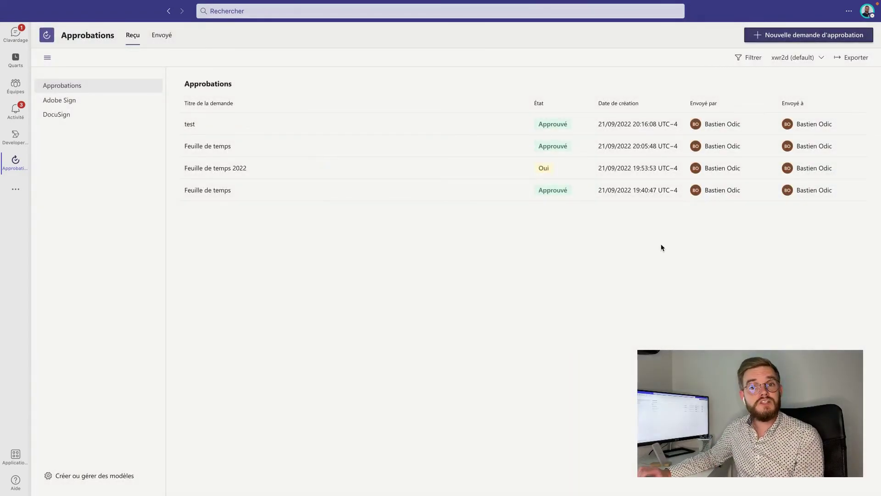